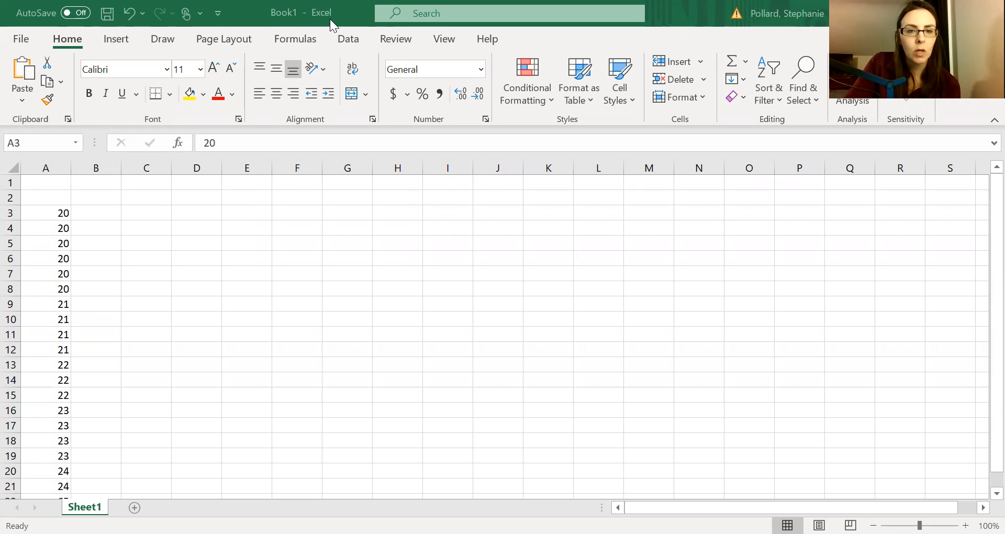
Make sure the Analysis ToolPak is enabled among the available Excel add-ins
click(125, 41)
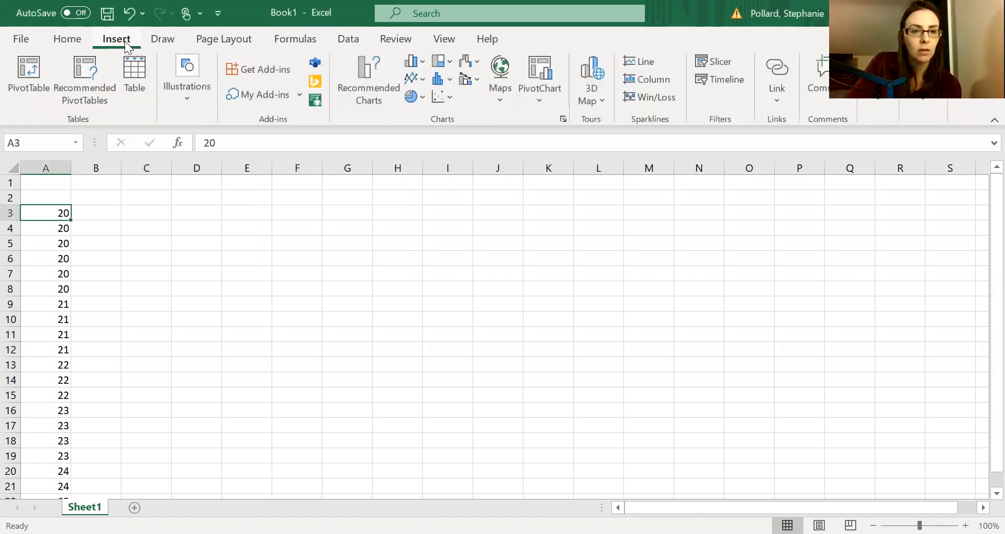
click(299, 92)
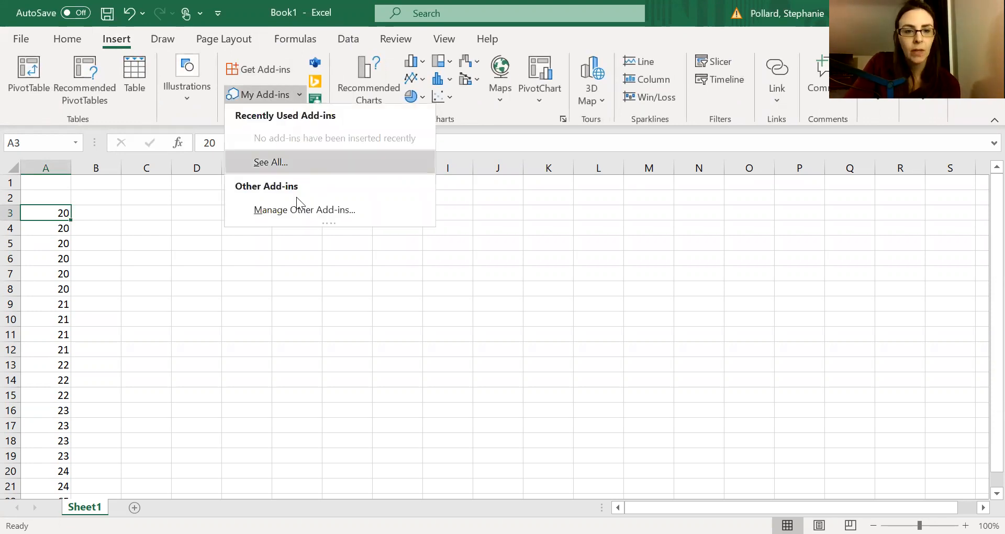
click(296, 211)
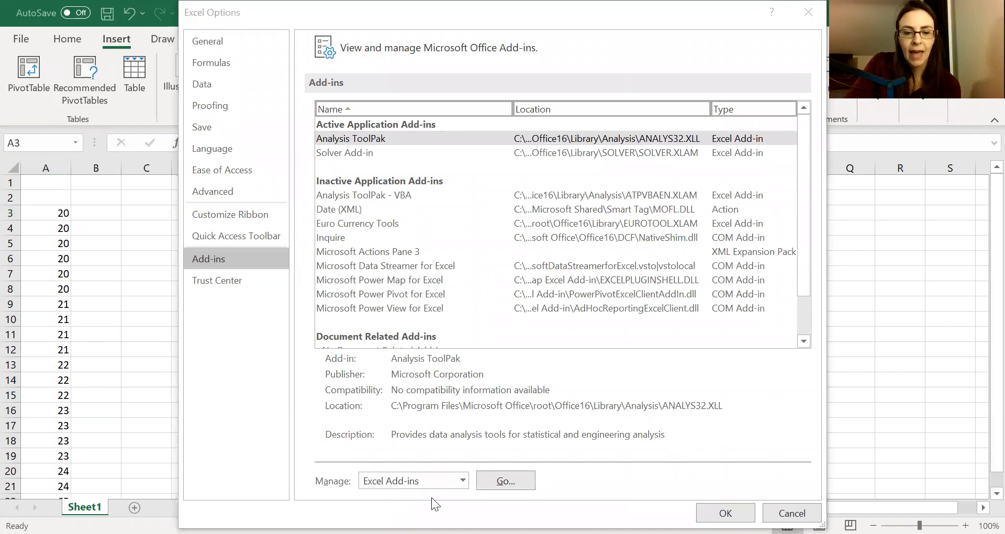
click(498, 482)
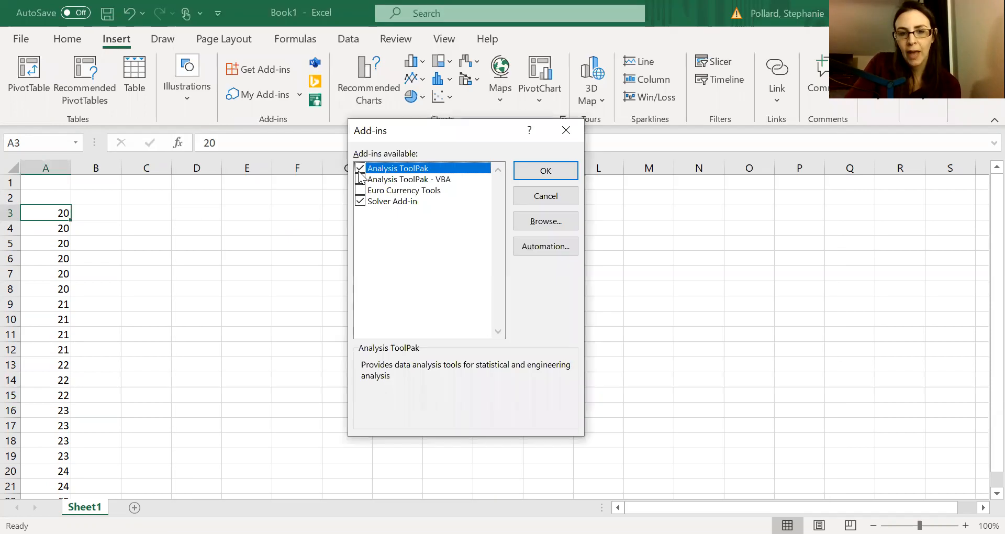
click(530, 172)
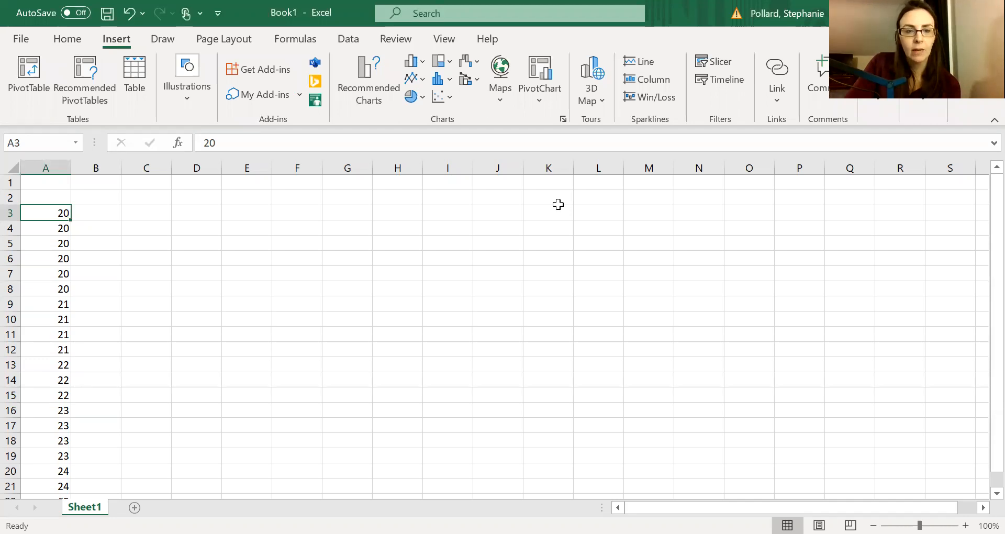
Run the Descriptive Statistics analysis on A3:A22, grouped by columns, with summary statistics output to a new worksheet
click(348, 42)
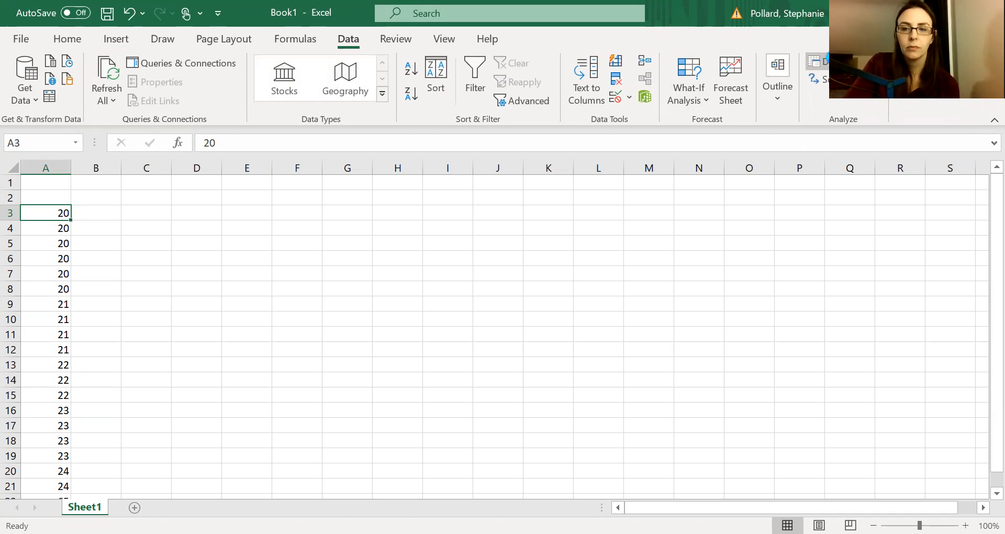
click(815, 62)
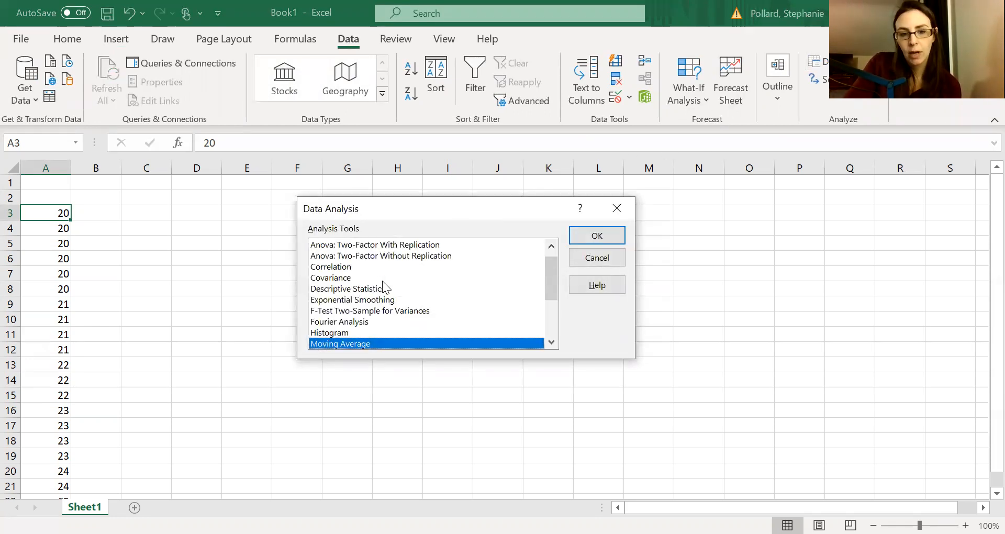
click(354, 289)
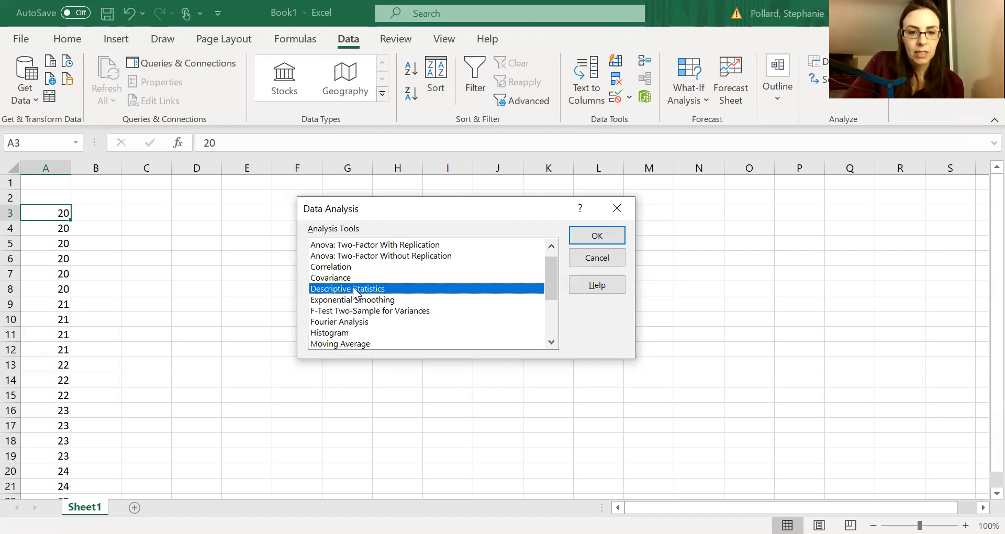
click(593, 237)
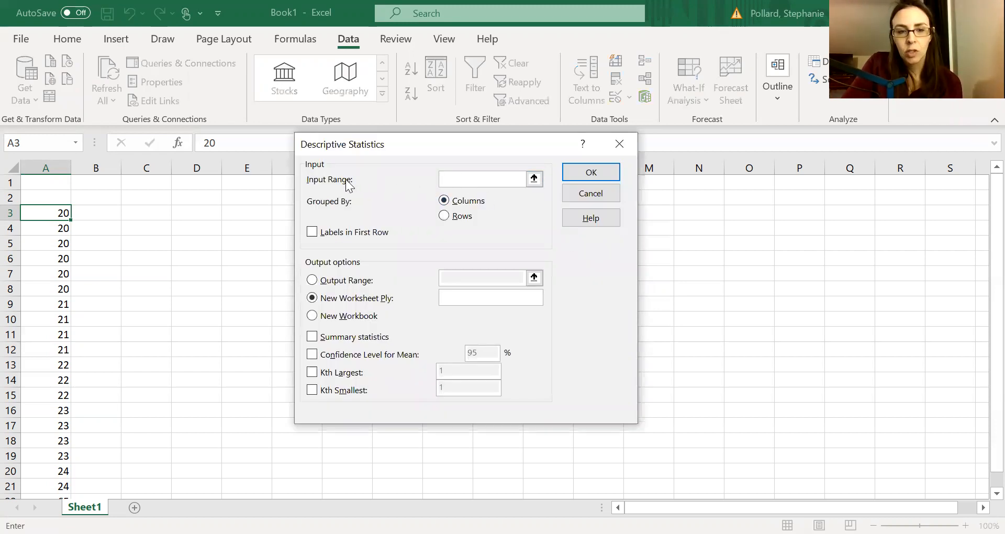
click(464, 184)
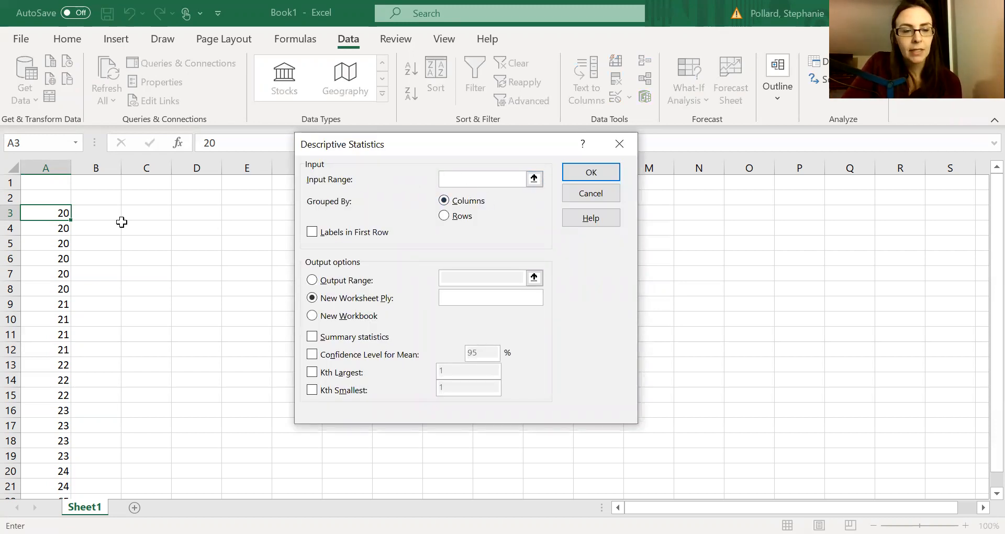
click(59, 211)
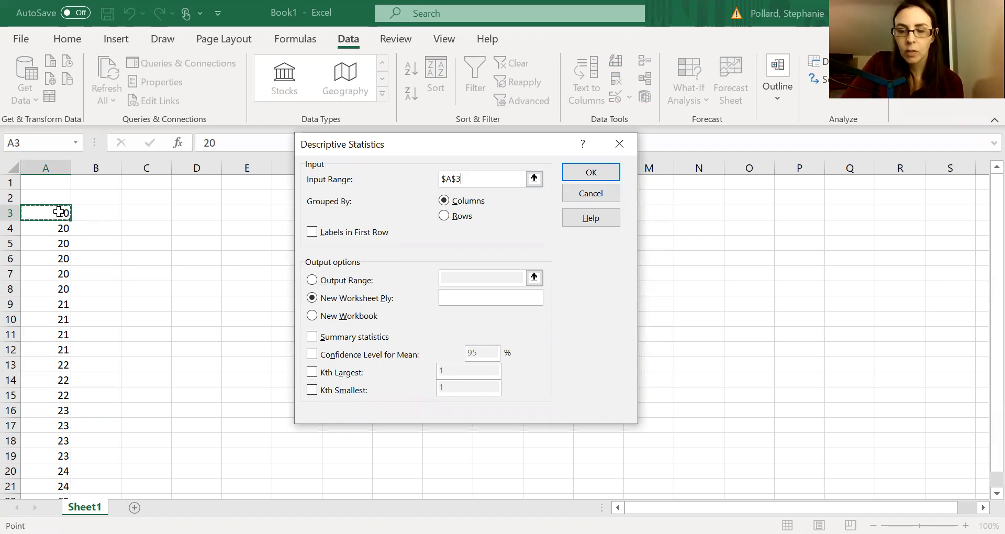
drag(59, 212, 55, 451)
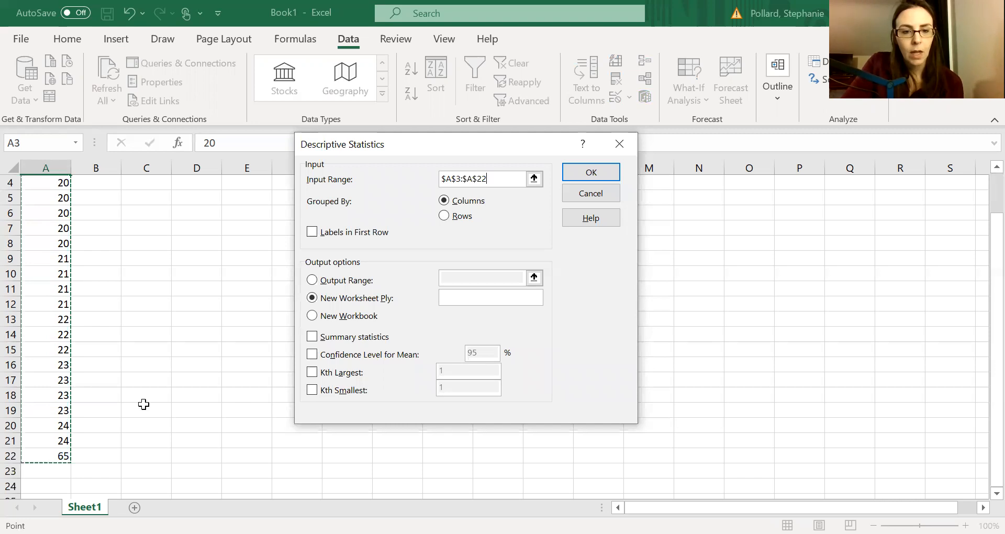
click(311, 336)
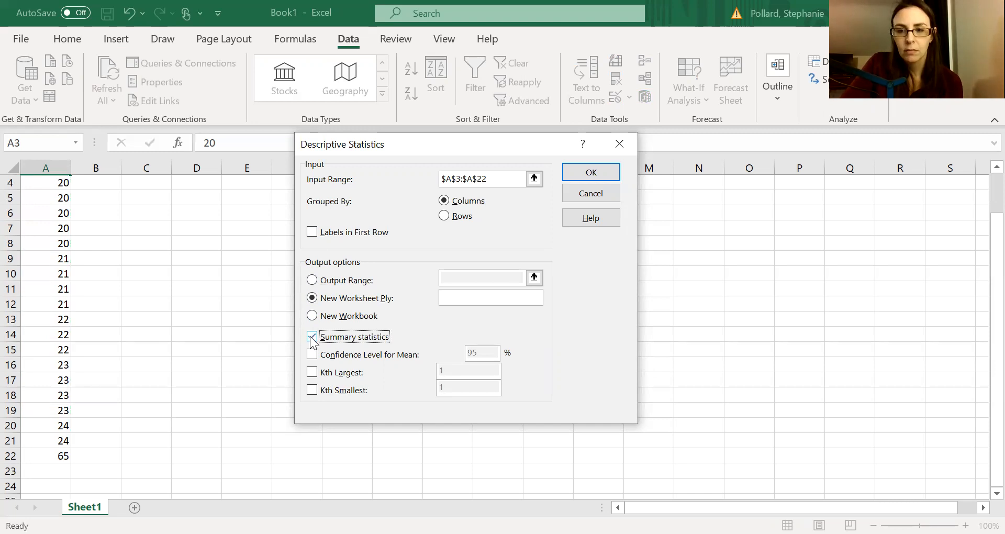
click(587, 174)
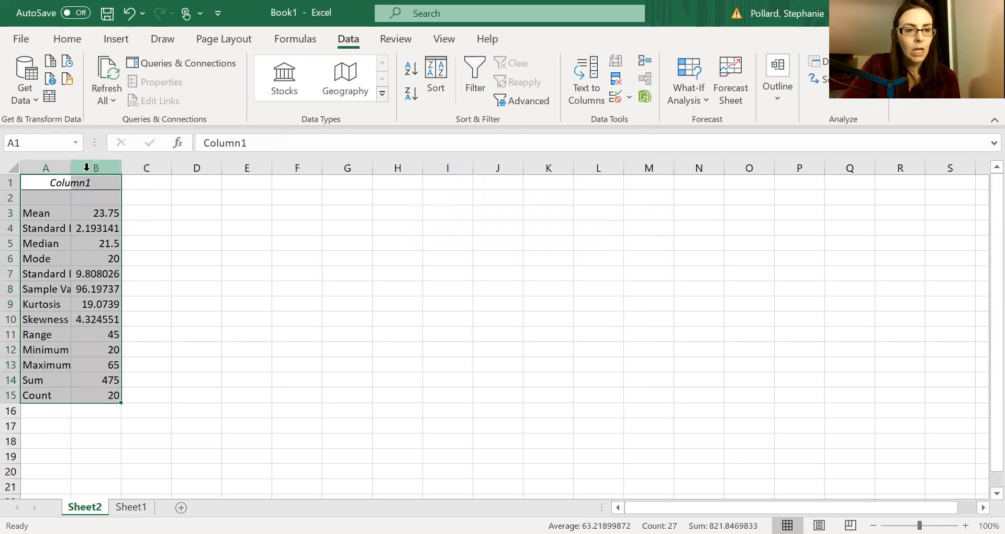
Examine the mean, median, mode, sum and count in the summary statistics output
click(77, 212)
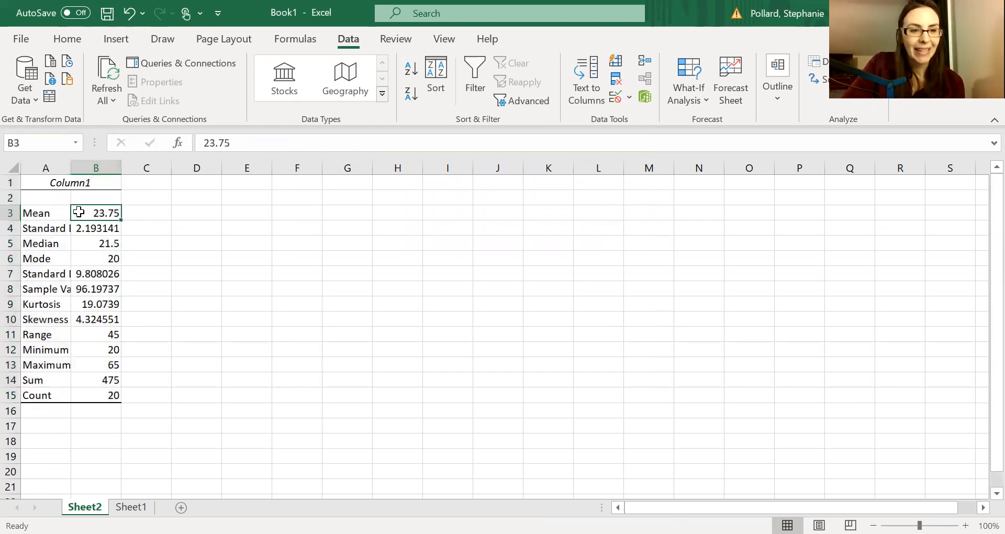
click(82, 243)
click(84, 259)
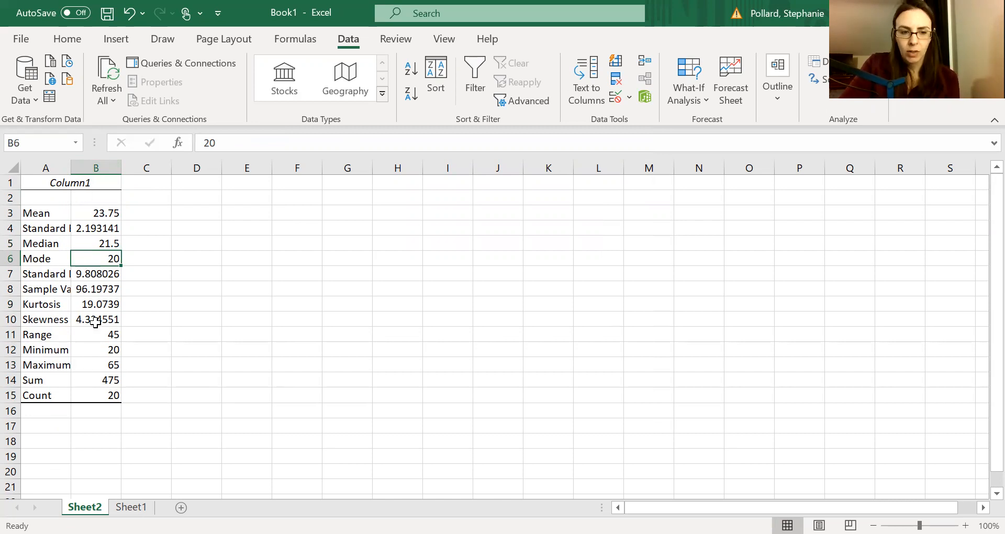
click(101, 396)
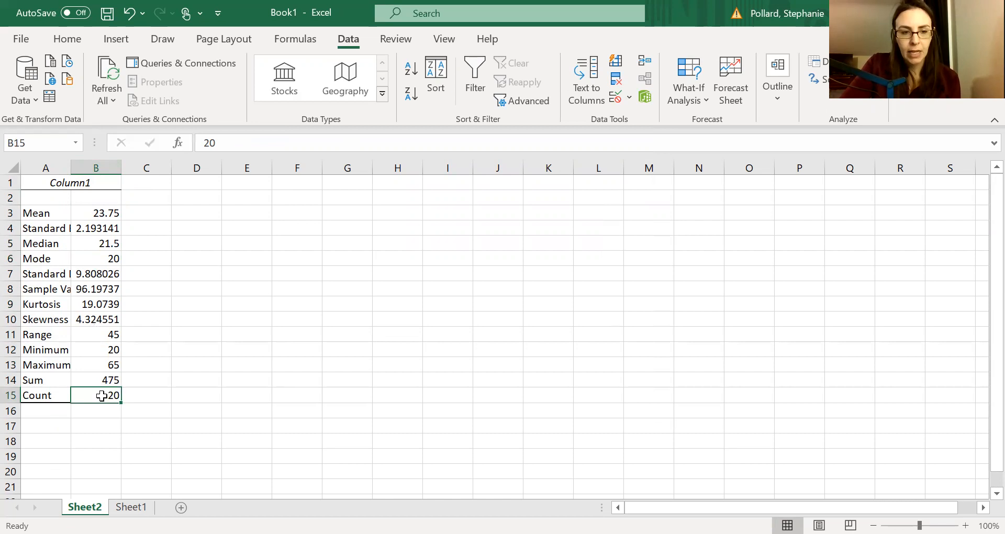
click(96, 379)
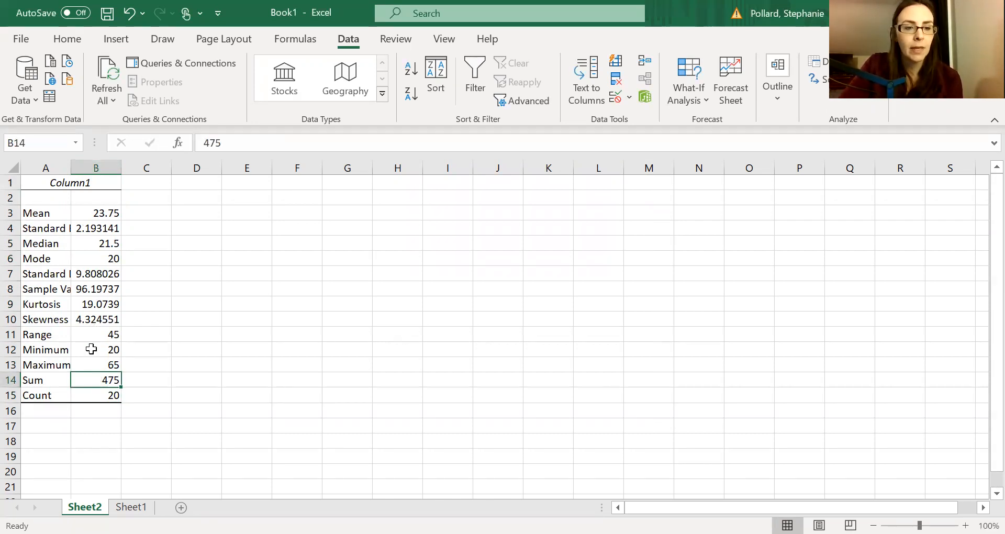
click(102, 212)
click(95, 245)
click(94, 259)
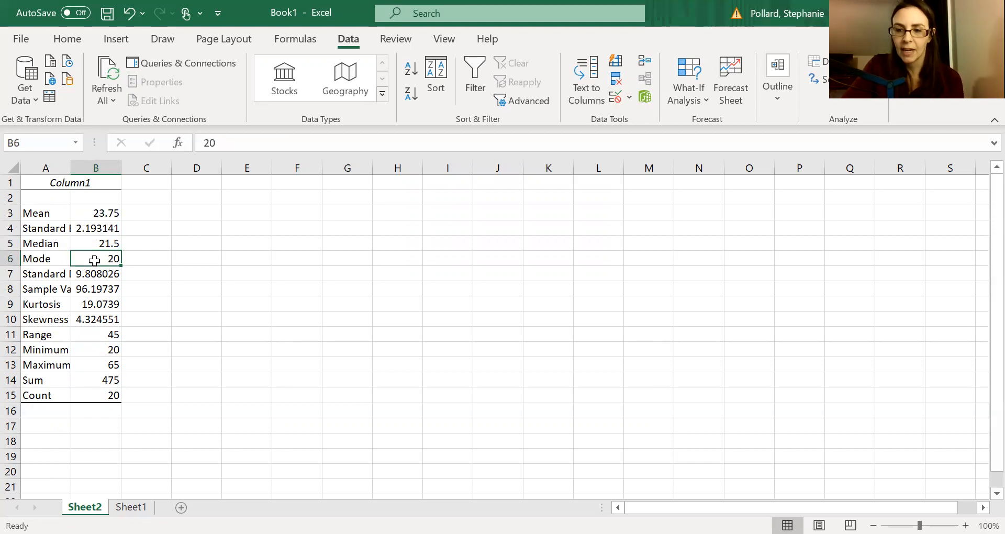
Calculate the mean of A3:A22 in cell C3 of Sheet1 with the AVERAGE function
click(131, 506)
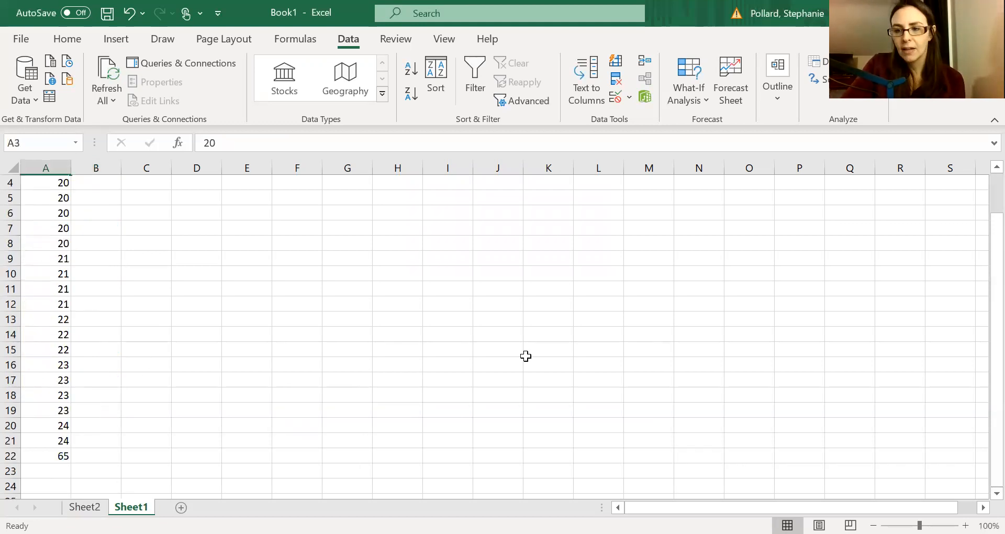
scroll(982, 220, up, 1)
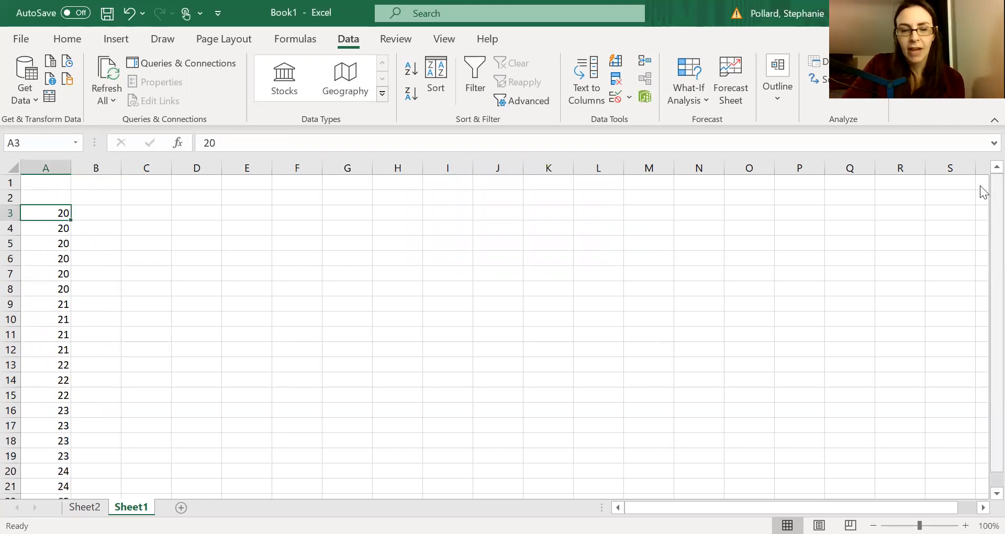
click(144, 216)
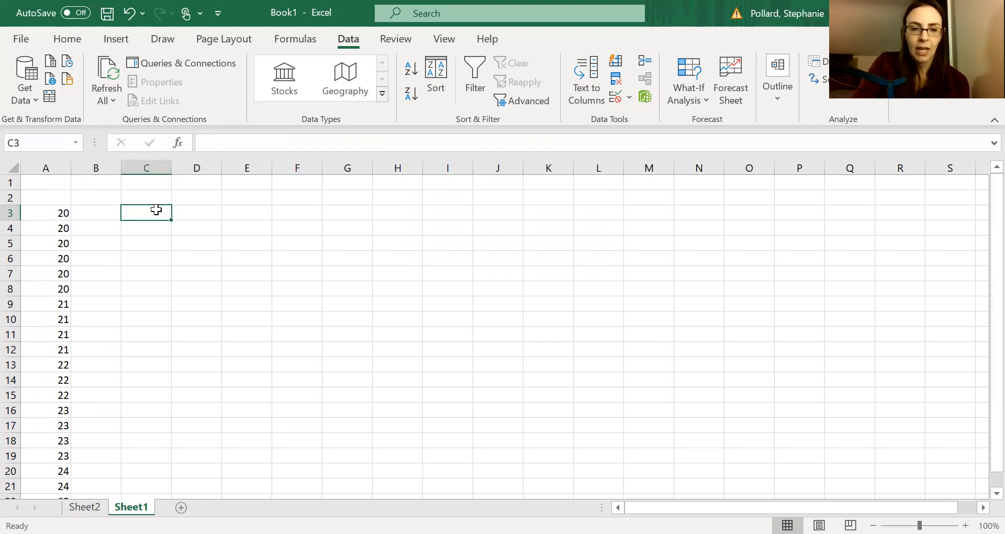
text(=)
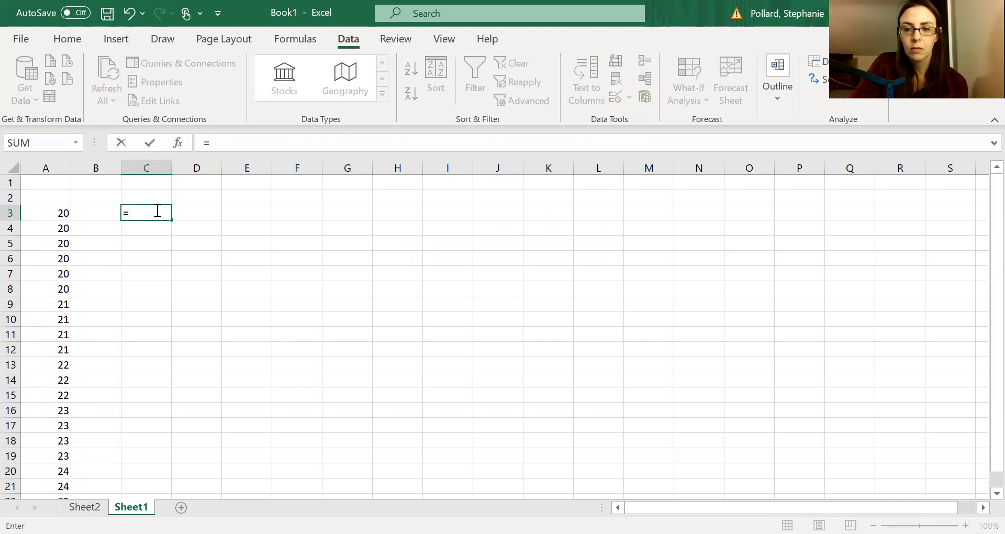
text(a)
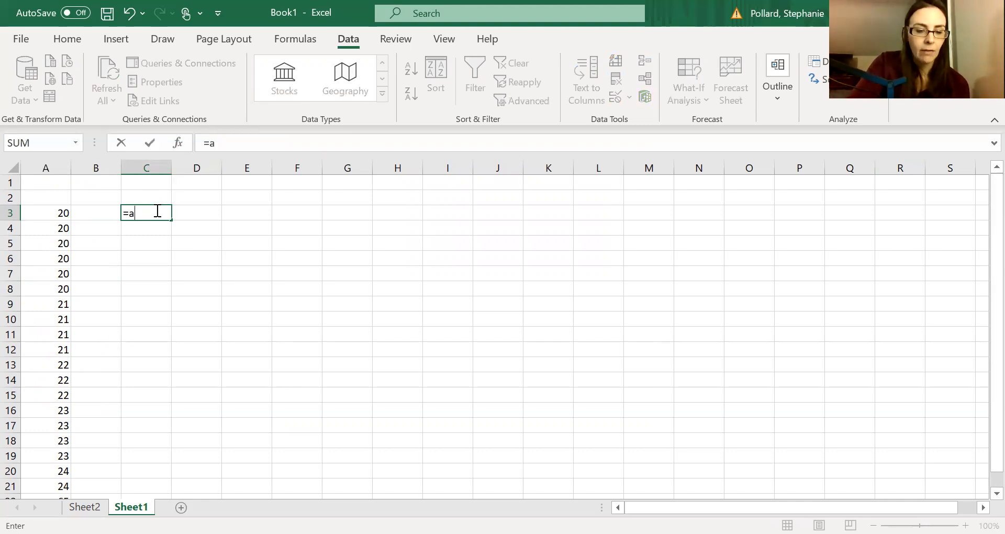
text(verage)
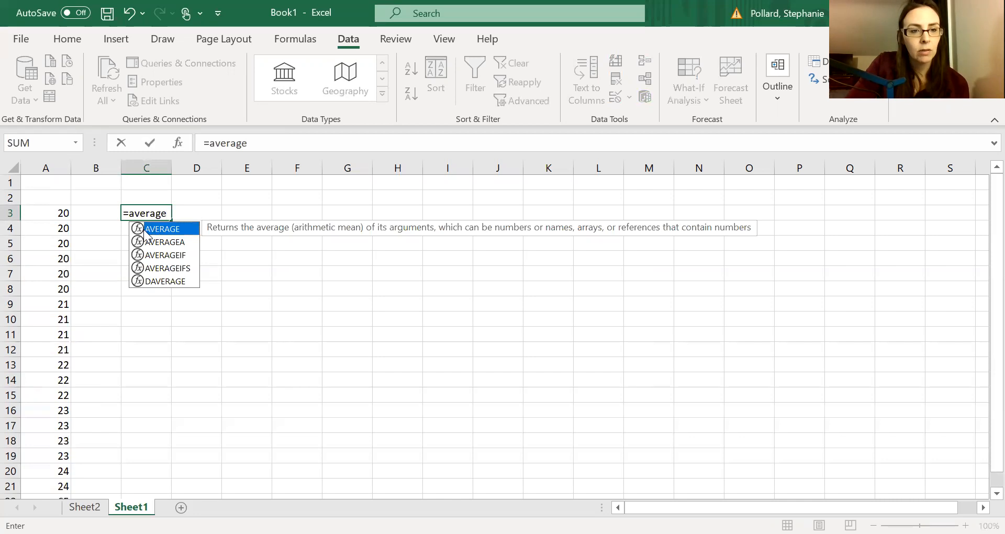
double_click(157, 230)
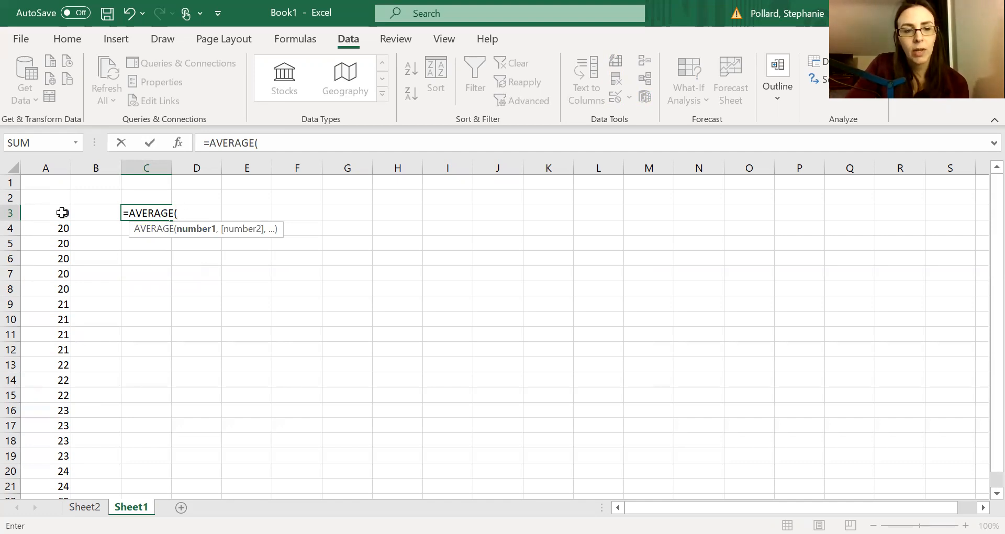
click(62, 213)
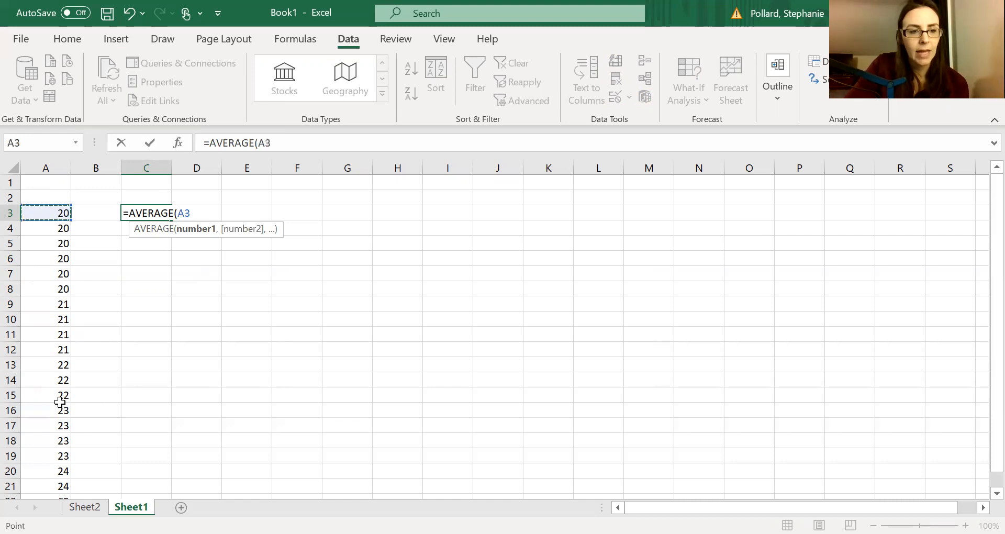
drag(51, 501, 31, 373)
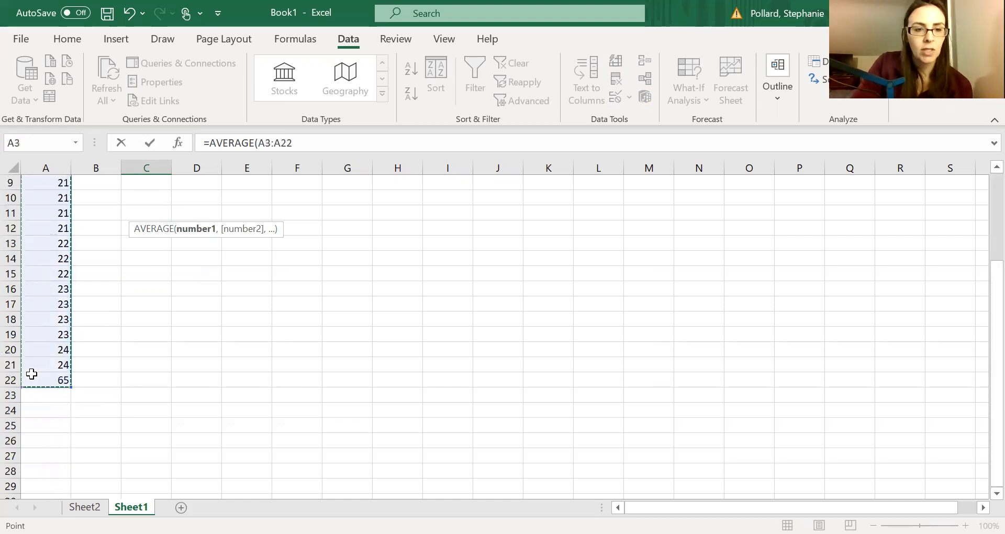
key(Return)
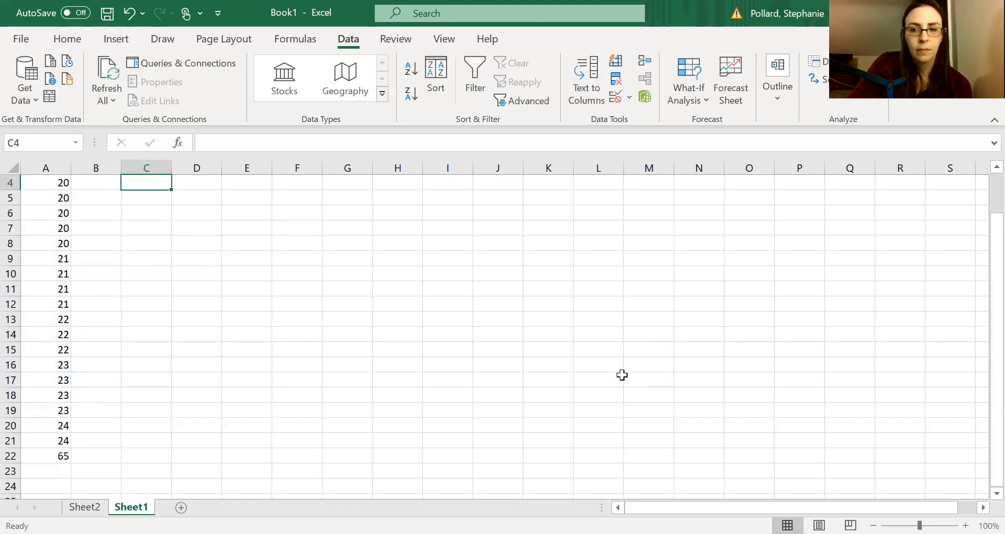
scroll(980, 294, up, 1)
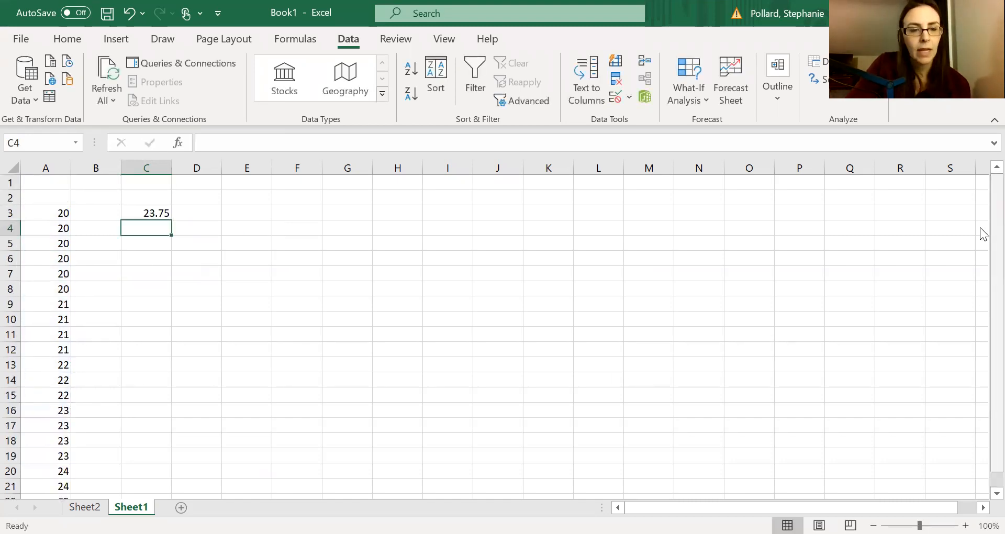
Label cell B3 as "mean" and cell B4 as "median"
click(107, 212)
text(mean)
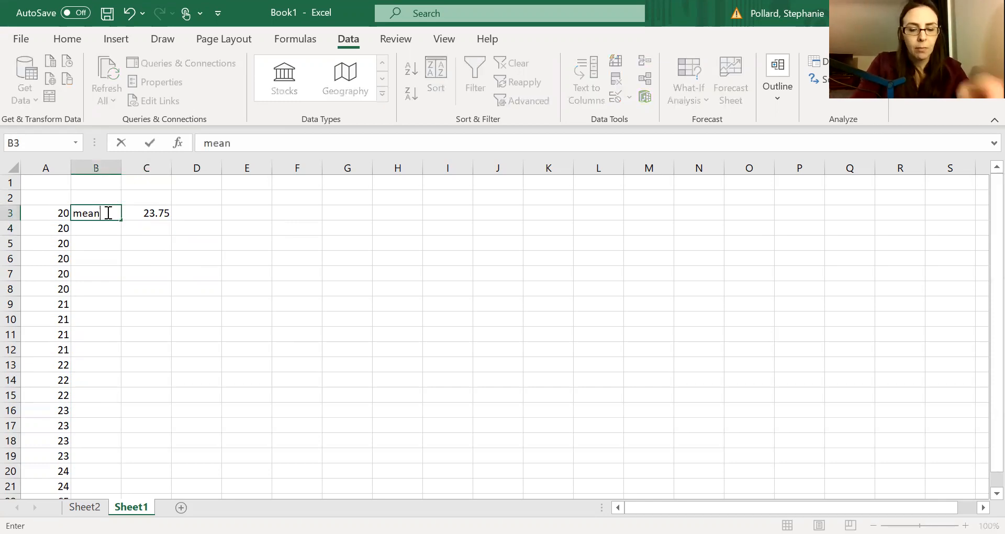
key(Return)
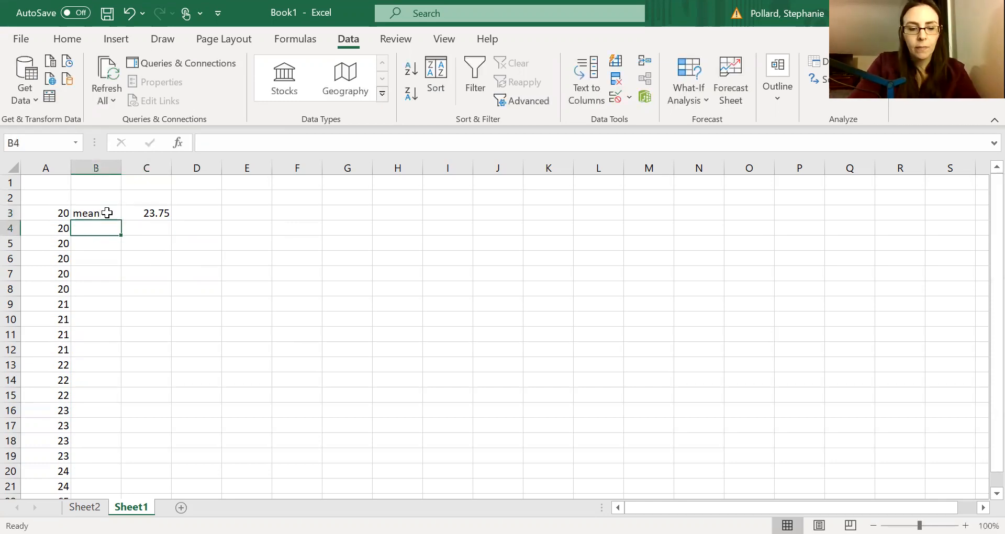
text(median)
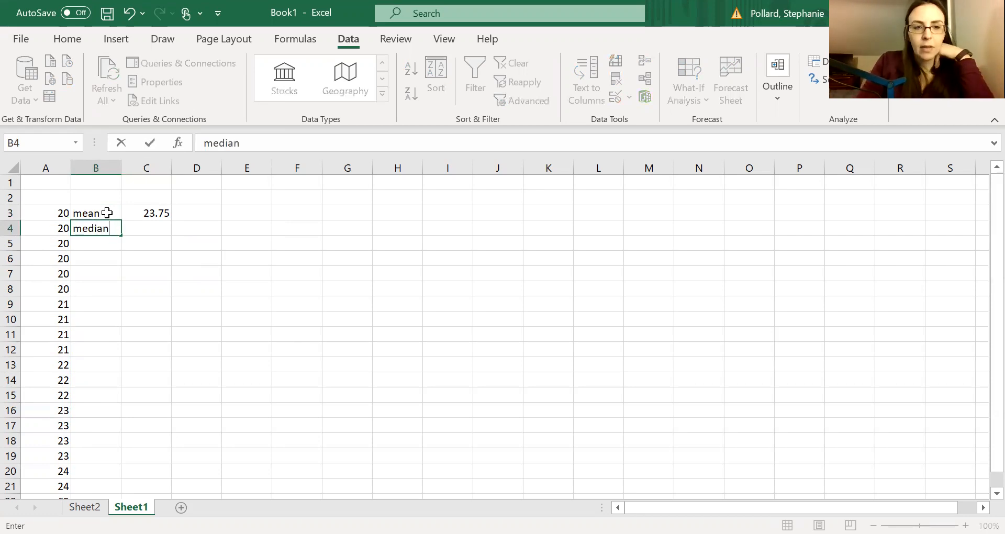
key(Tab)
Calculate the median of A3:A21 in cell C4 with the MEDIAN function
text(=)
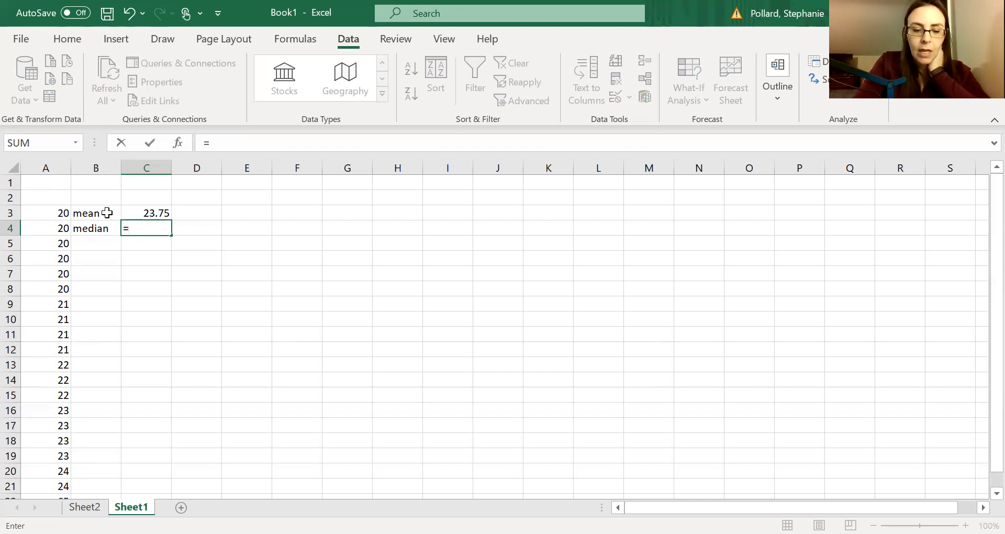
key(BackSpace)
text(med)
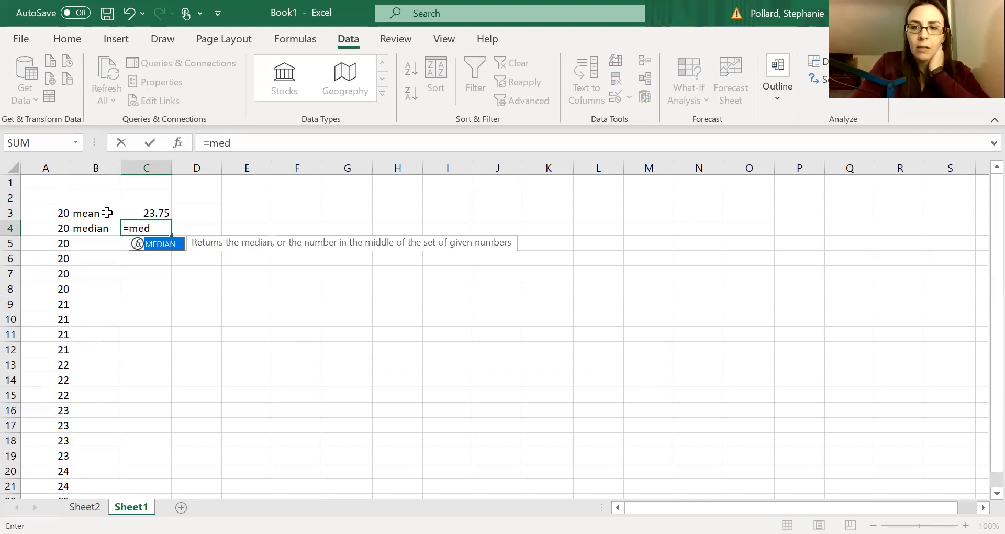
double_click(154, 245)
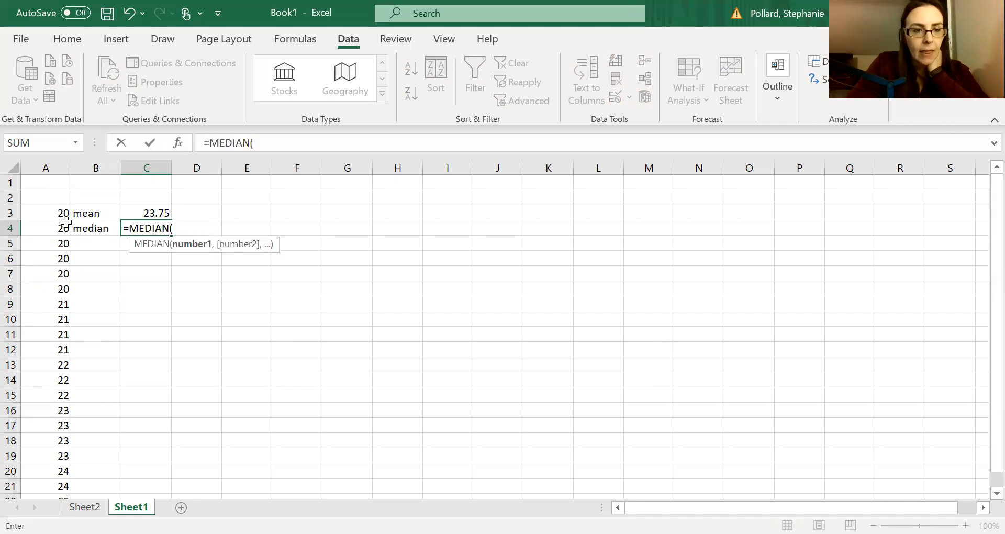
click(59, 216)
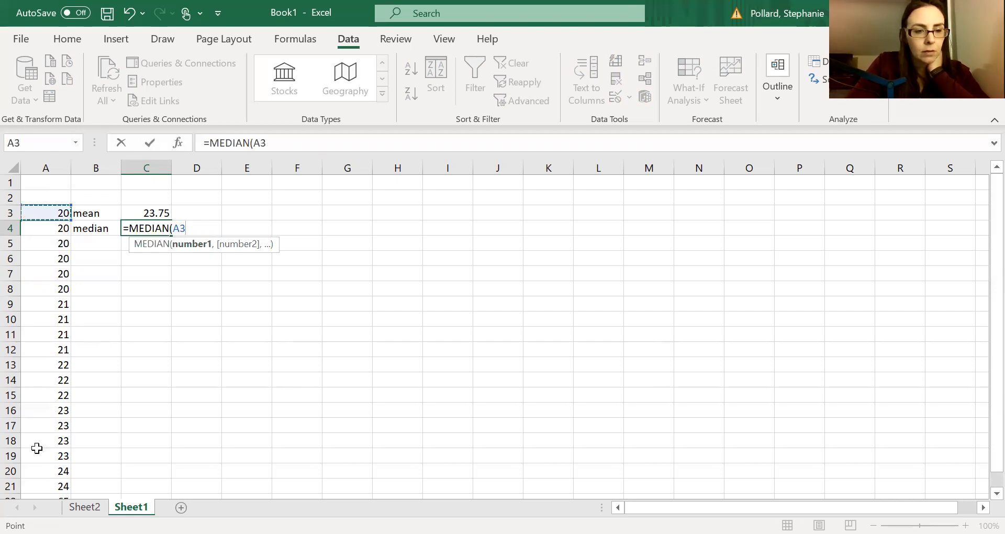
drag(58, 214, 57, 441)
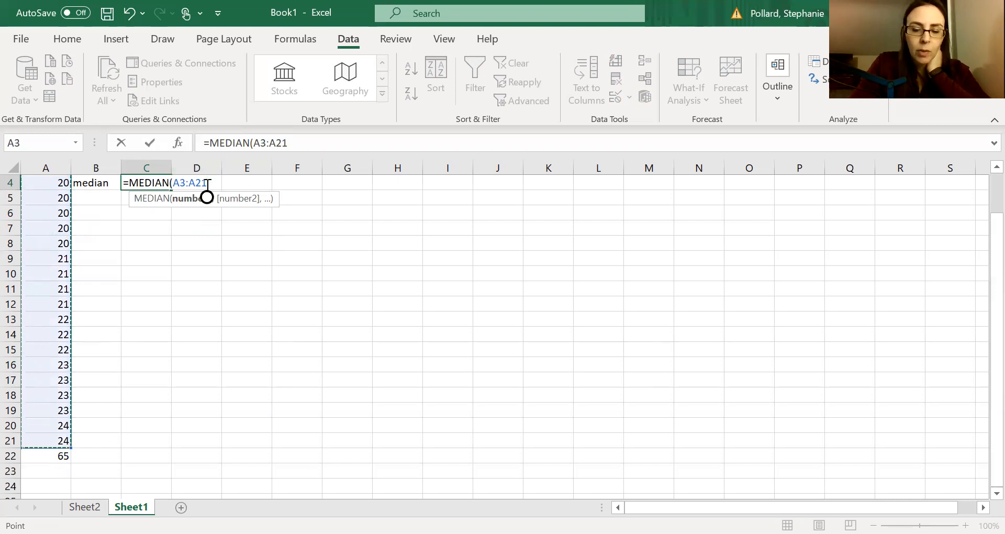
key(Return)
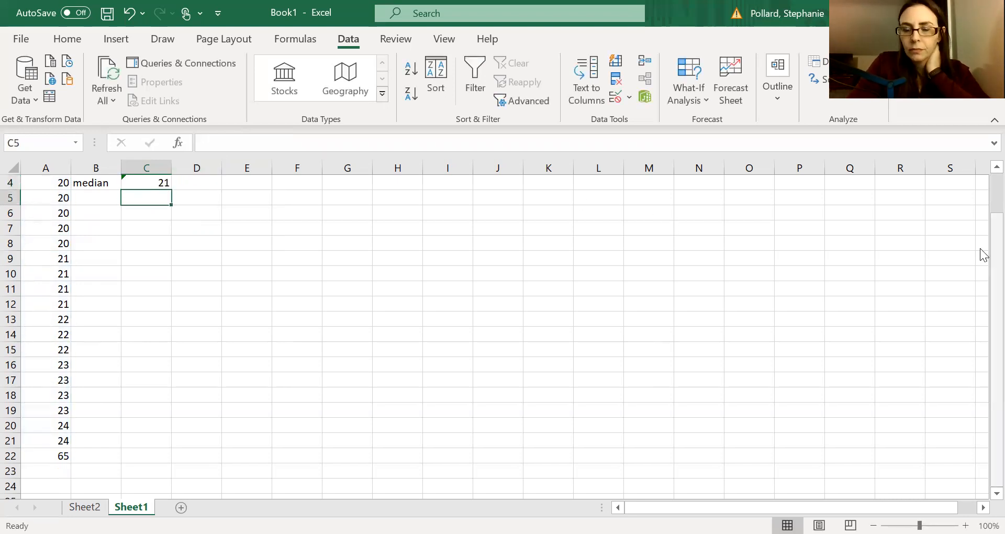
drag(983, 254, 983, 209)
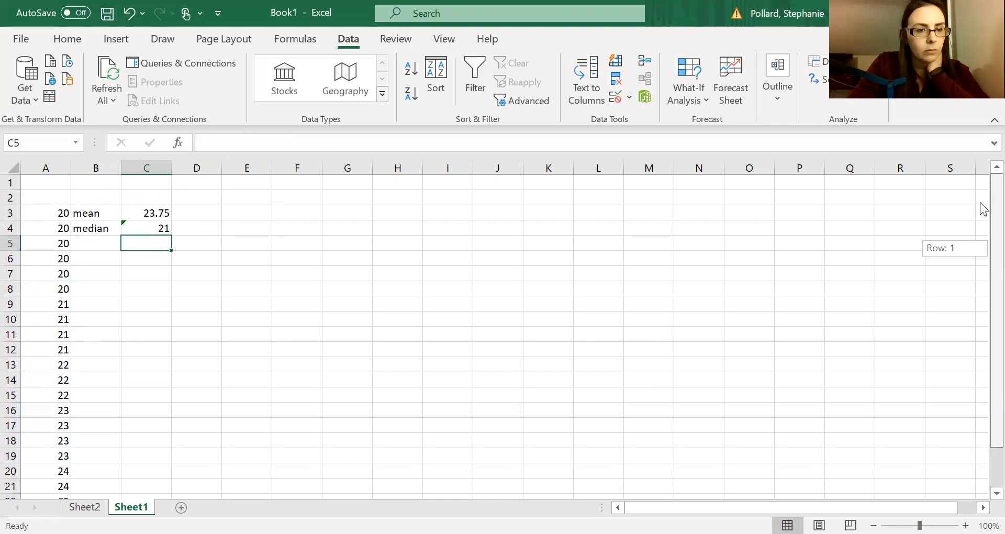
Review the error-checking options offered for the median formula in C4
click(146, 229)
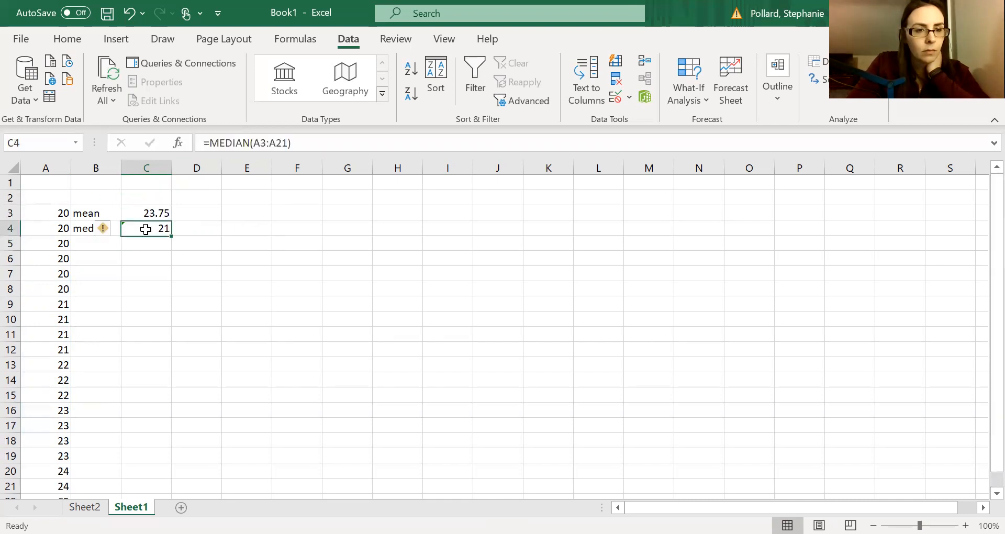
click(105, 230)
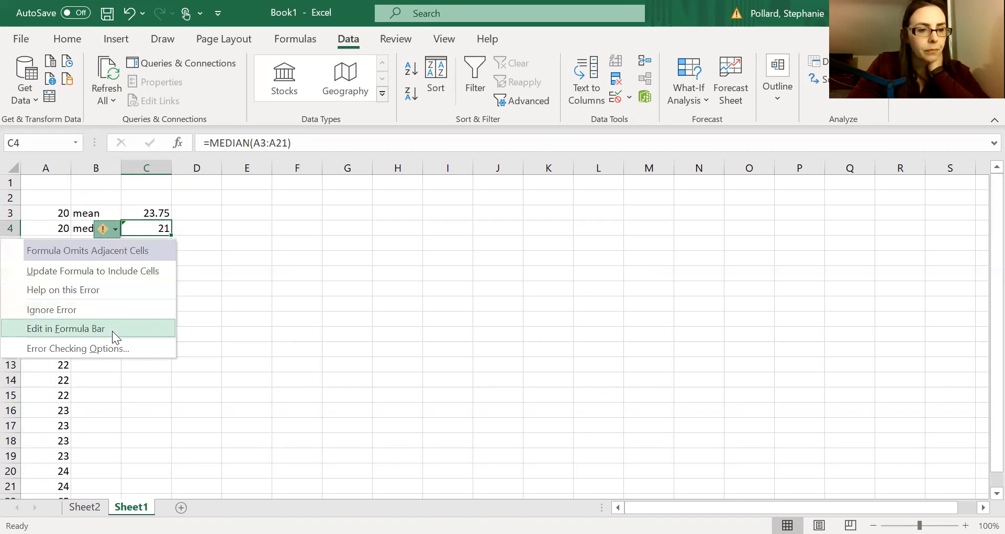
click(211, 303)
click(161, 231)
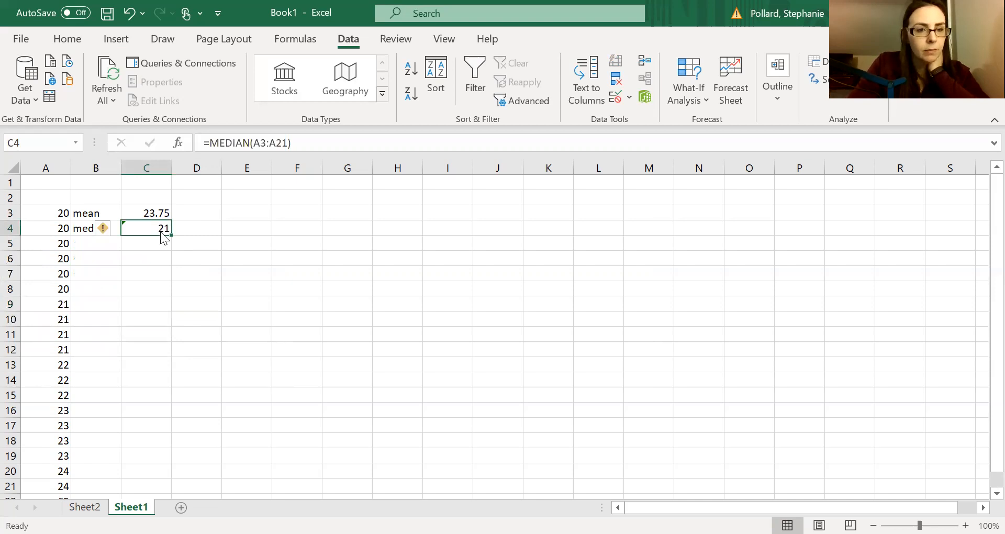
right_click(161, 231)
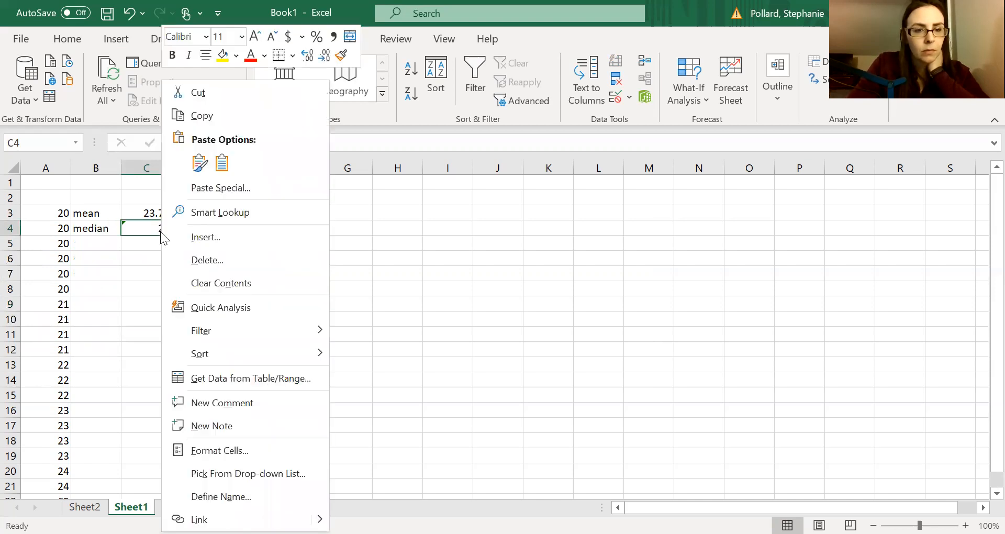
click(135, 245)
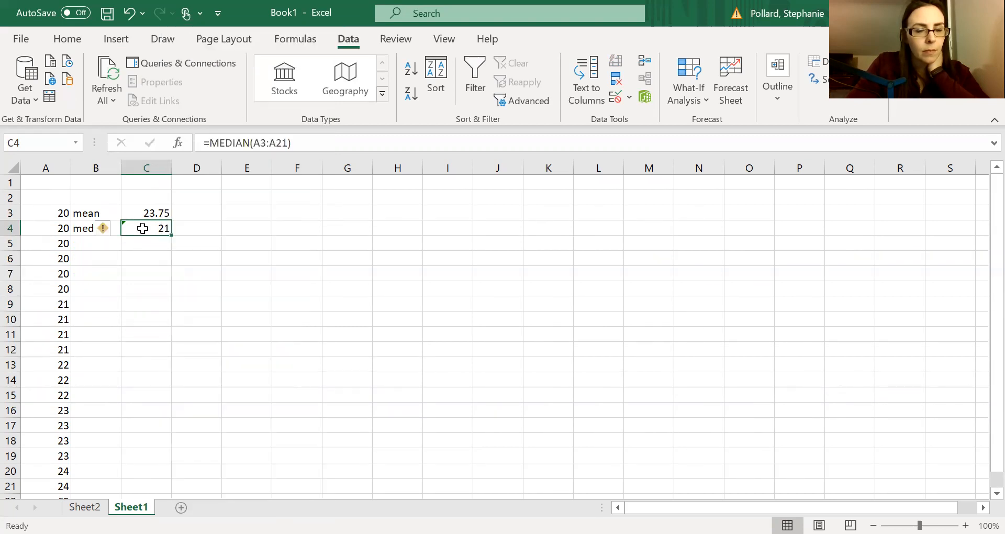
Check which cells the median formula in C4 refers to and read the explanation of its error warning
double_click(142, 228)
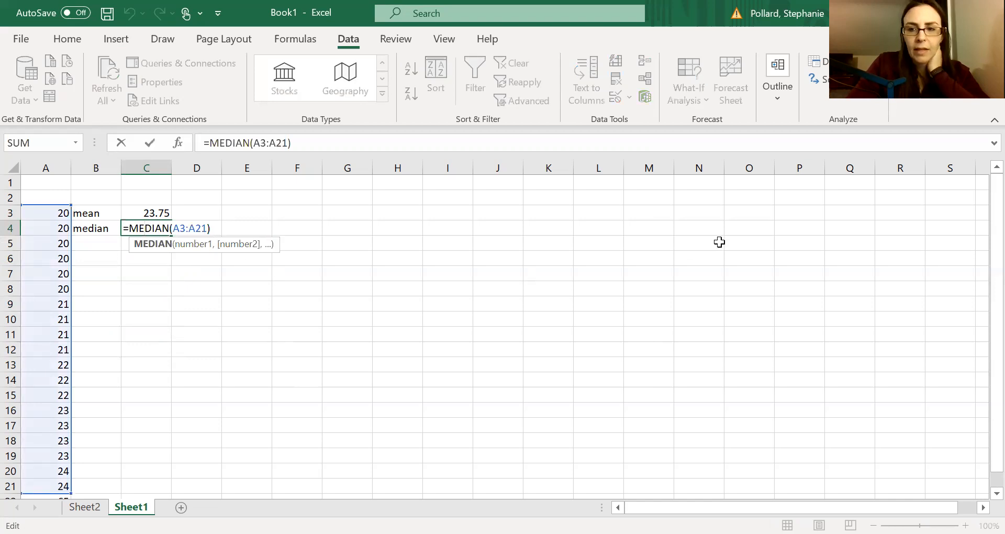
drag(981, 213, 980, 287)
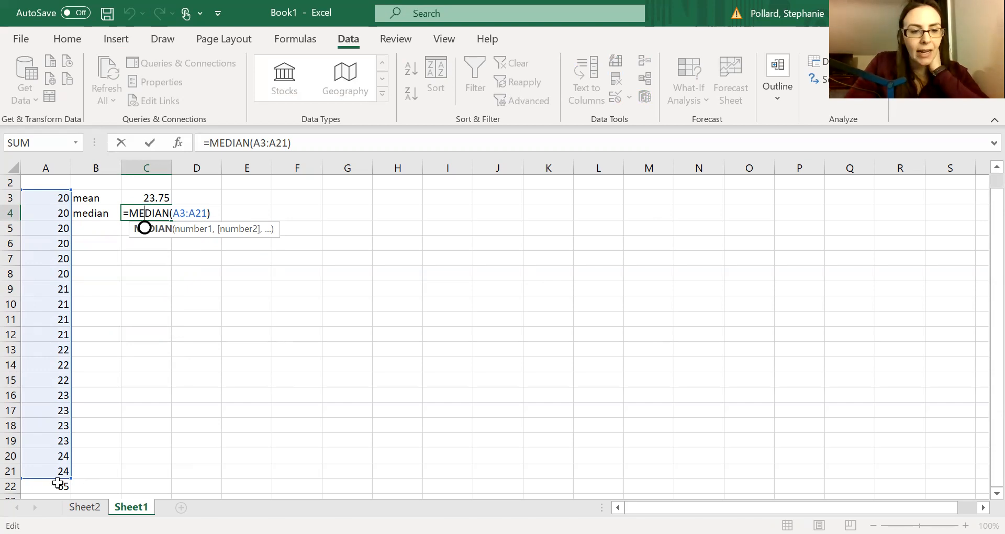
click(127, 386)
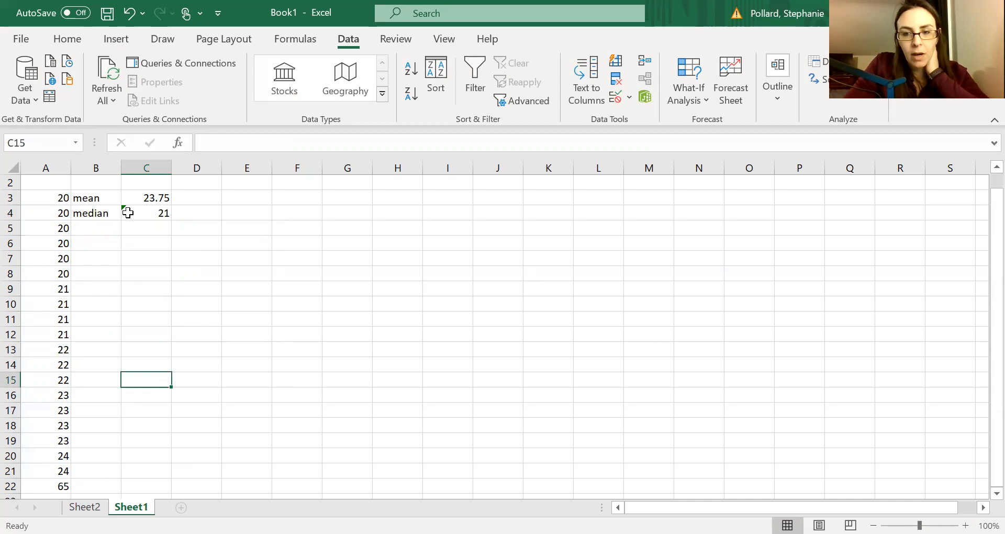
click(128, 213)
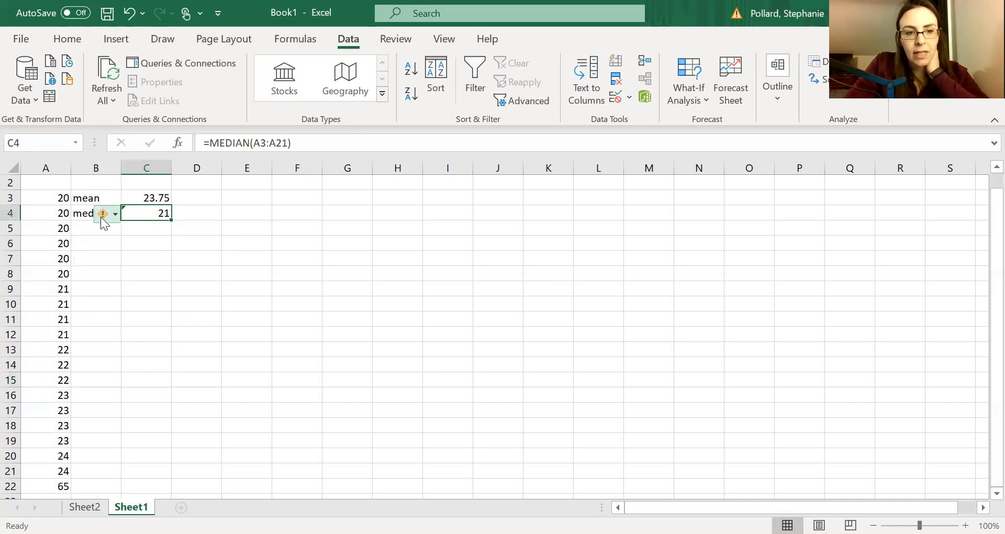
mouse_move(103, 215)
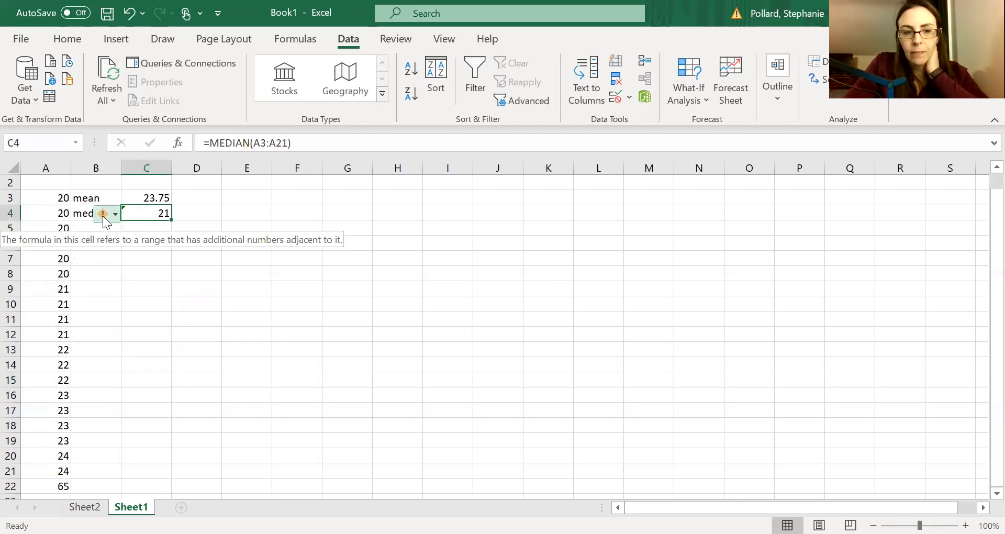
click(112, 215)
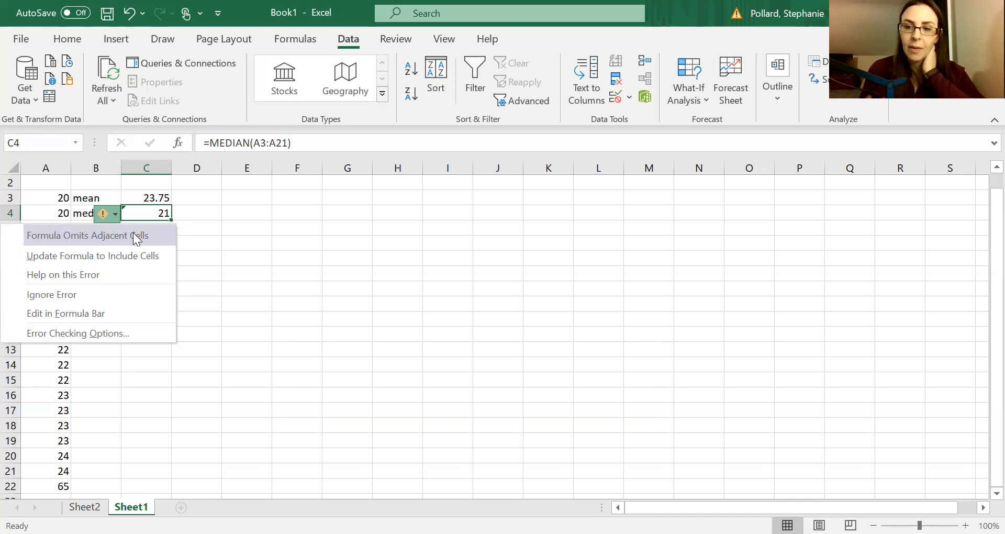
click(251, 231)
click(251, 230)
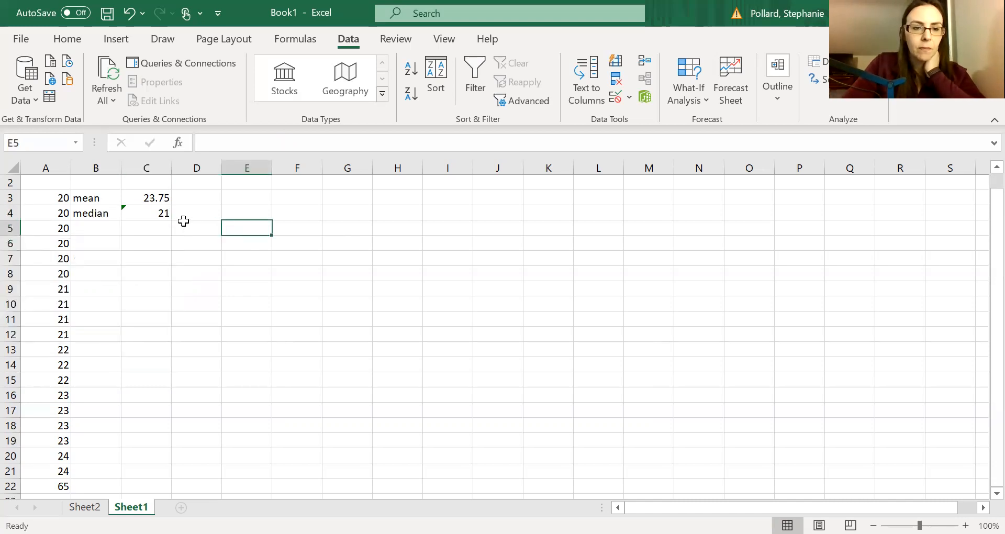
Replace the formula in C4 with a MEDIAN function covering the full data range A3:A22
click(158, 215)
key(BackSpace)
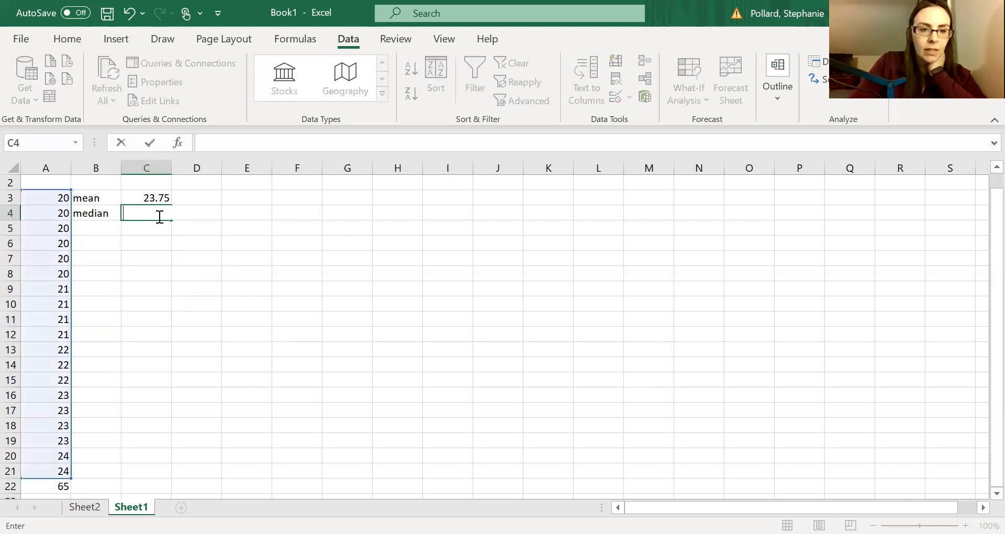
text(=)
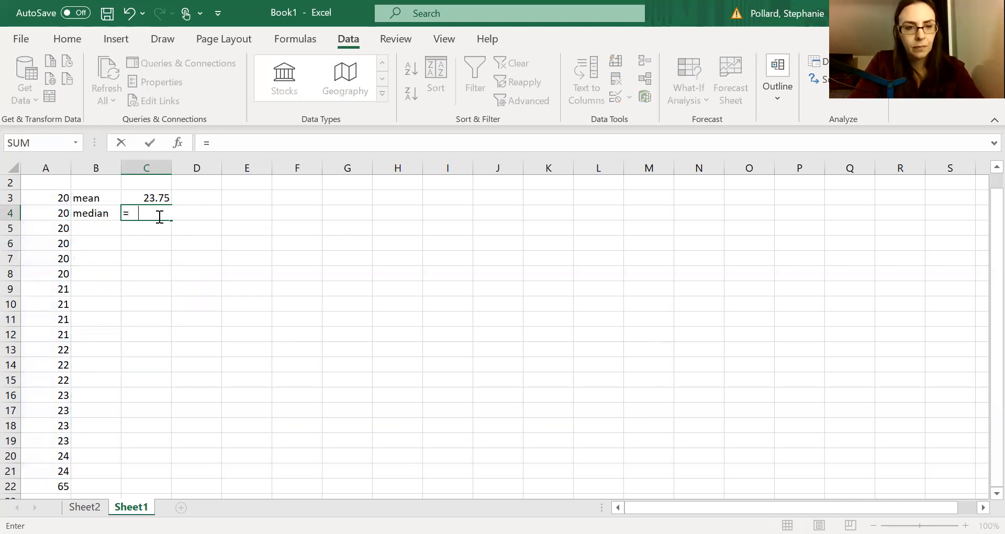
text(median)
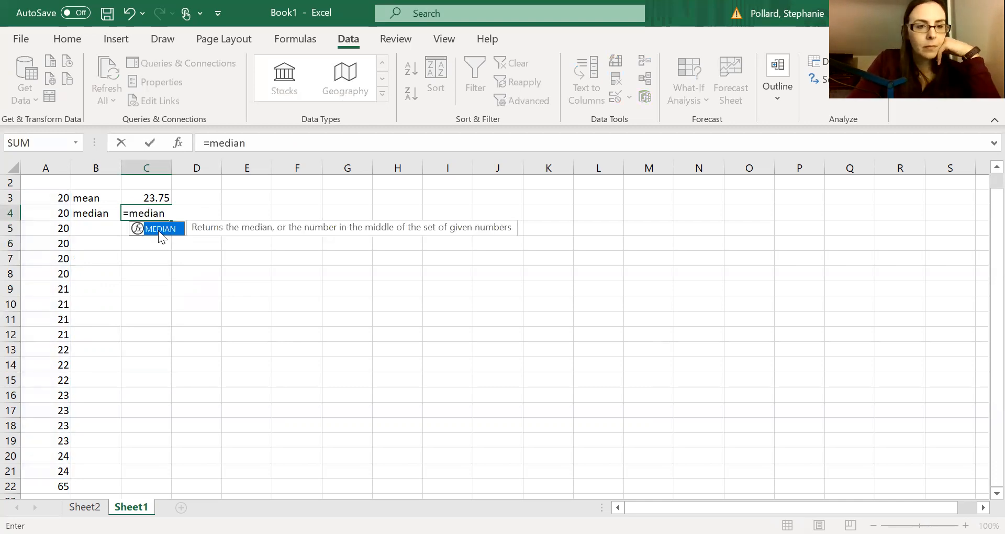
double_click(157, 229)
click(53, 198)
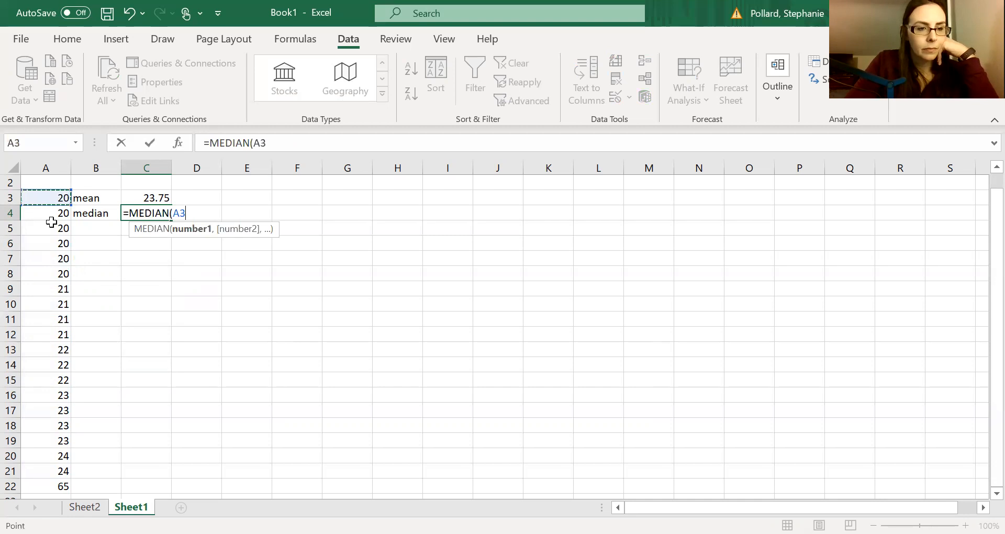
drag(43, 505, 39, 435)
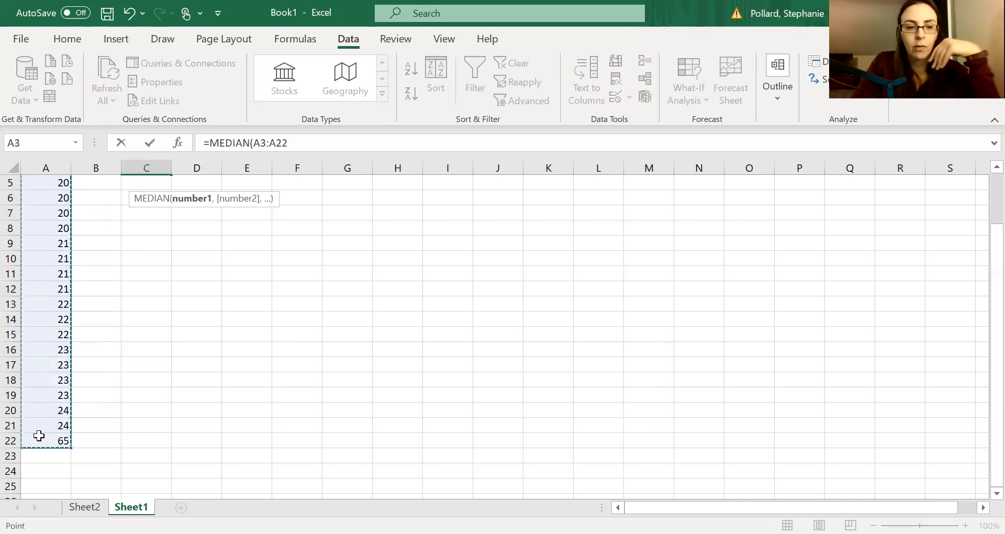
key(Return)
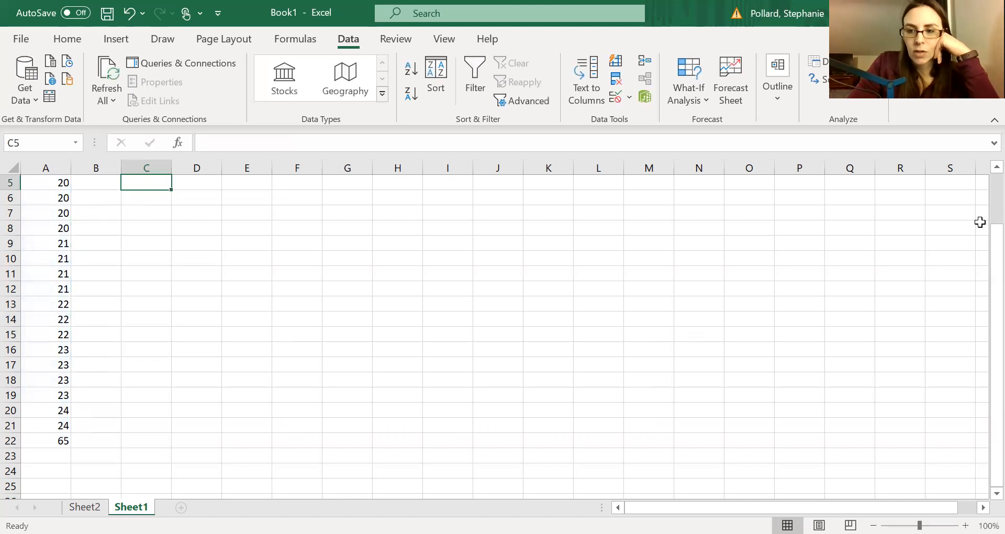
drag(982, 246, 983, 195)
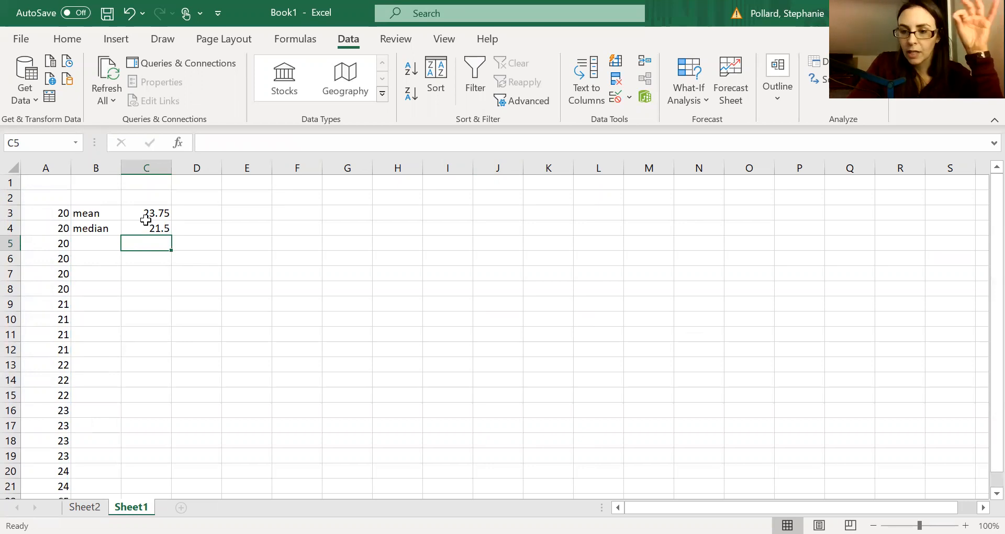
Calculate the mode of A3:A22 in cell C5 with the MODE.MULT function
text(=)
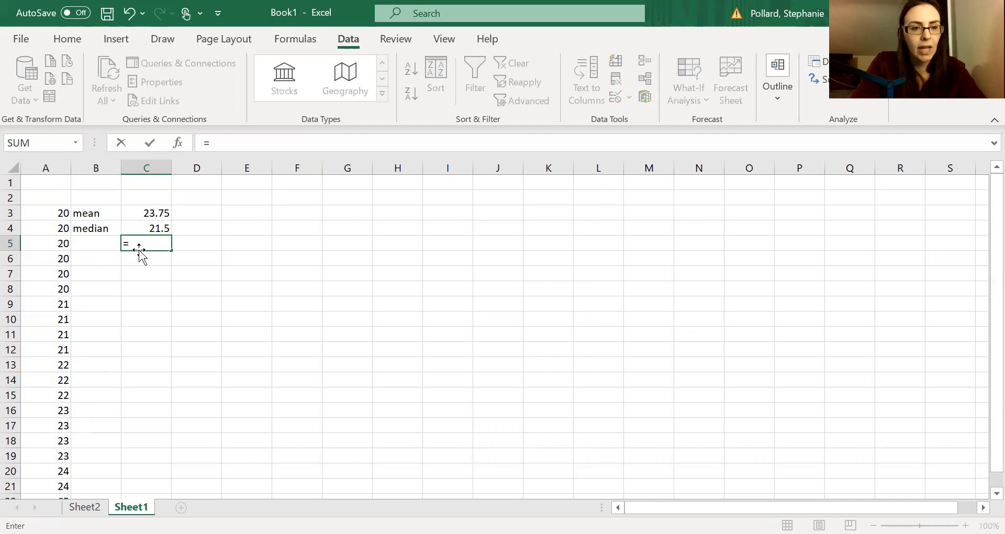
text(mo)
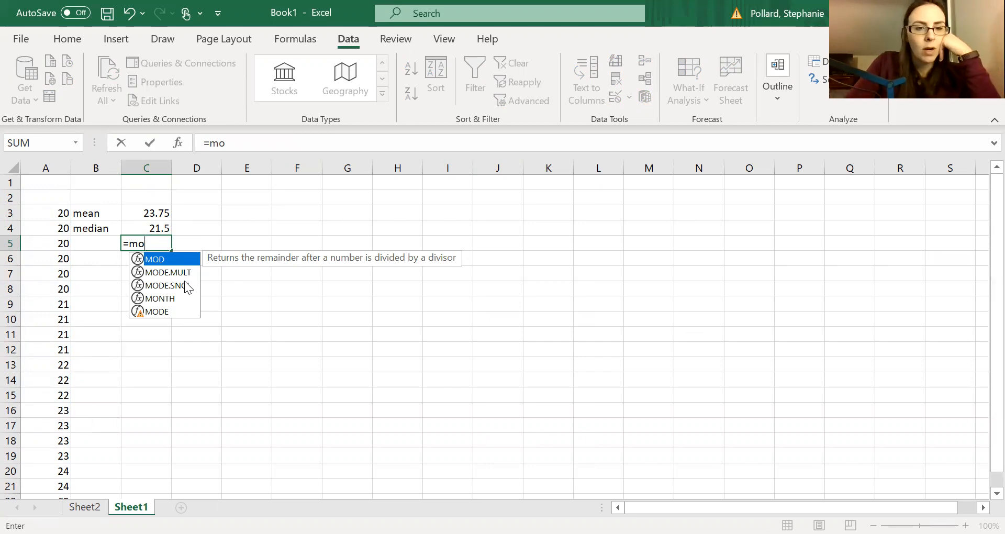
click(184, 275)
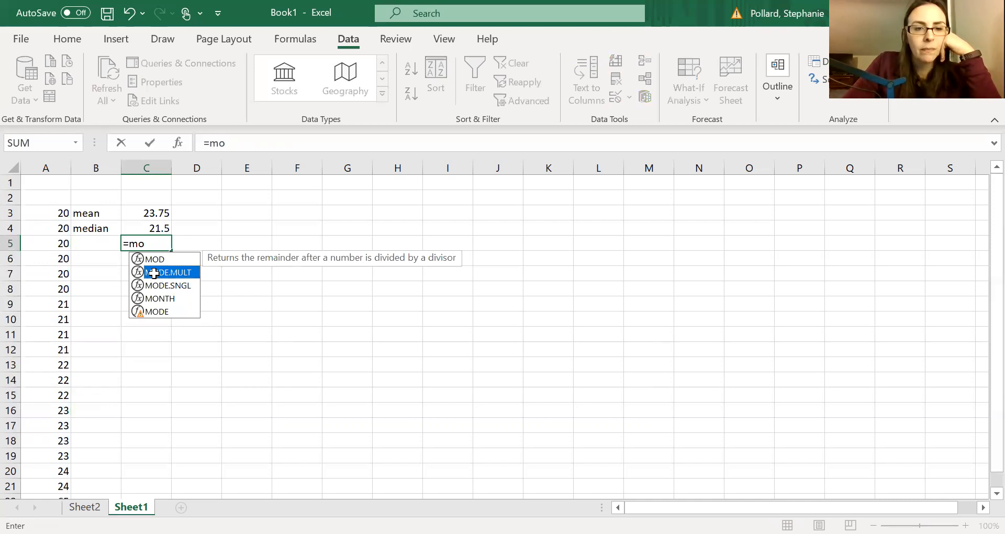
key(Tab)
click(55, 214)
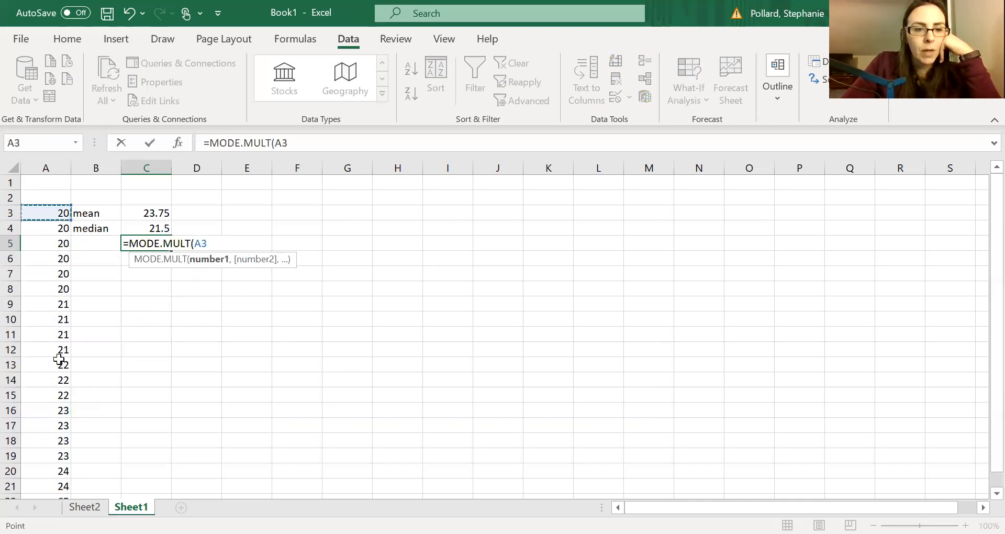
drag(57, 471, 45, 449)
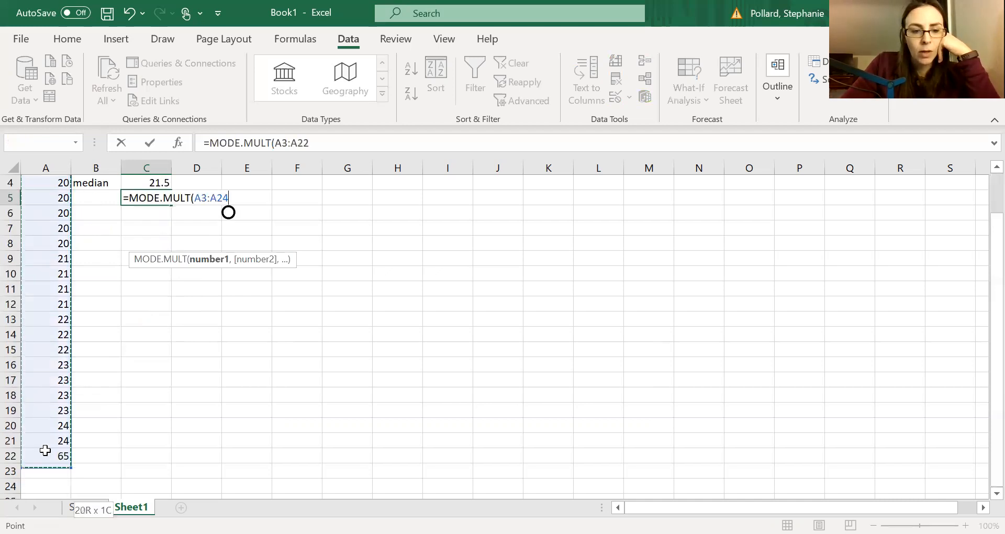
key(Return)
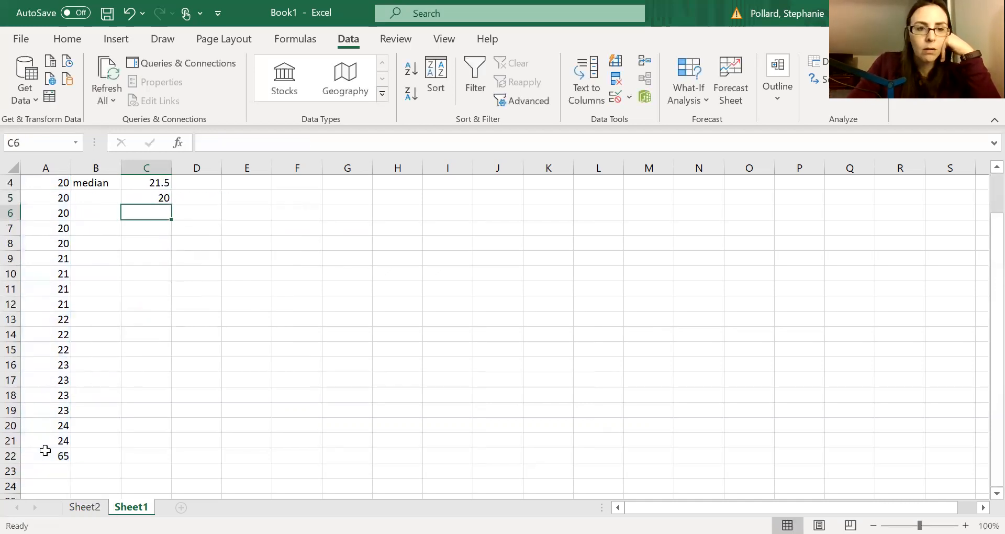
Label cell B5 as "mode"
click(110, 198)
double_click(111, 198)
text(mode)
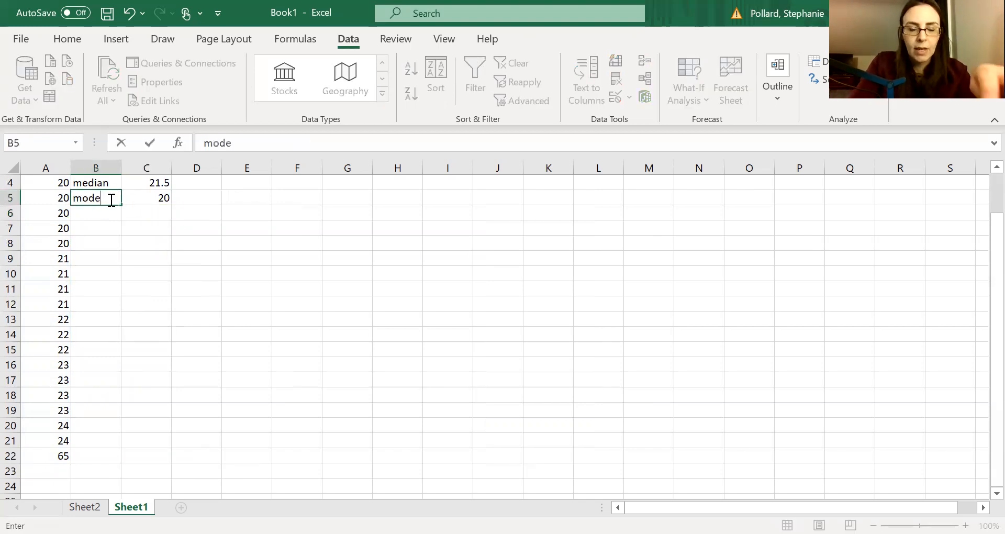
key(Return)
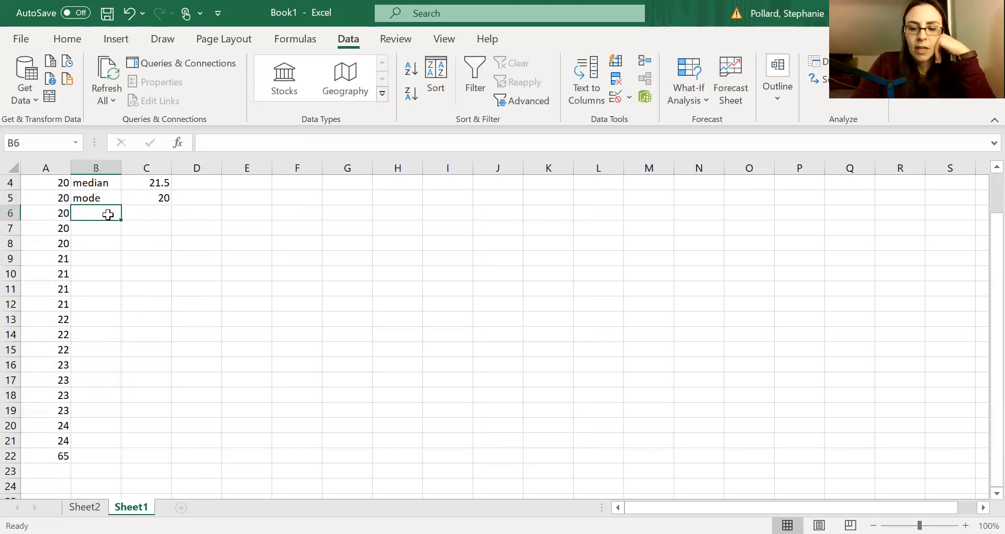
Compare the MODE.MULT and MODE.SNGL functions suggested for a trial formula in B6, and clear that cell
text(=)
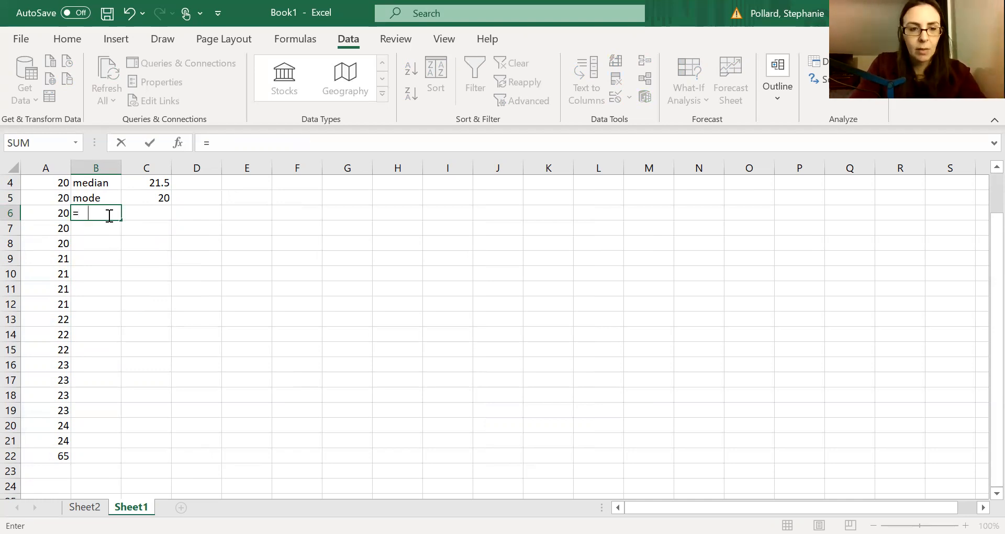
text(mode)
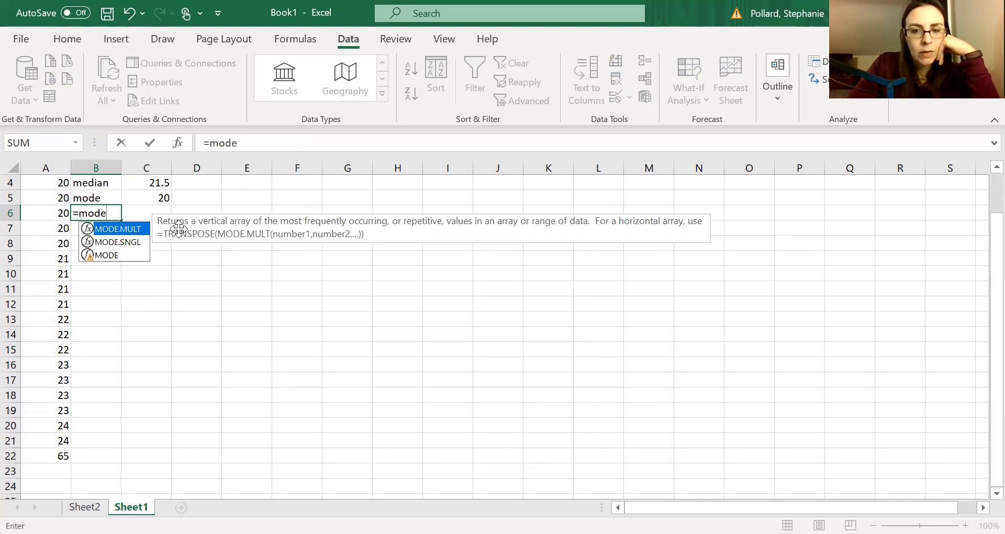
click(114, 243)
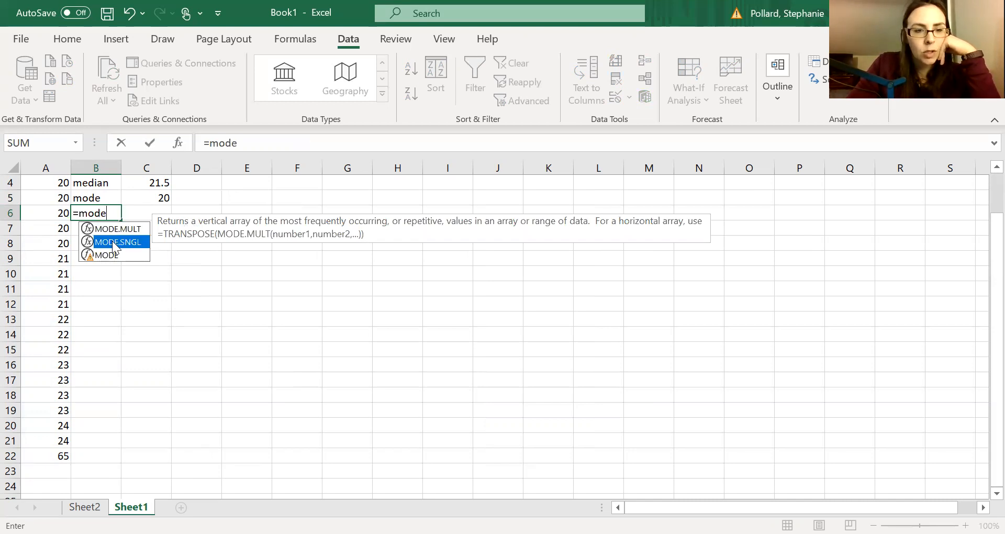
click(114, 229)
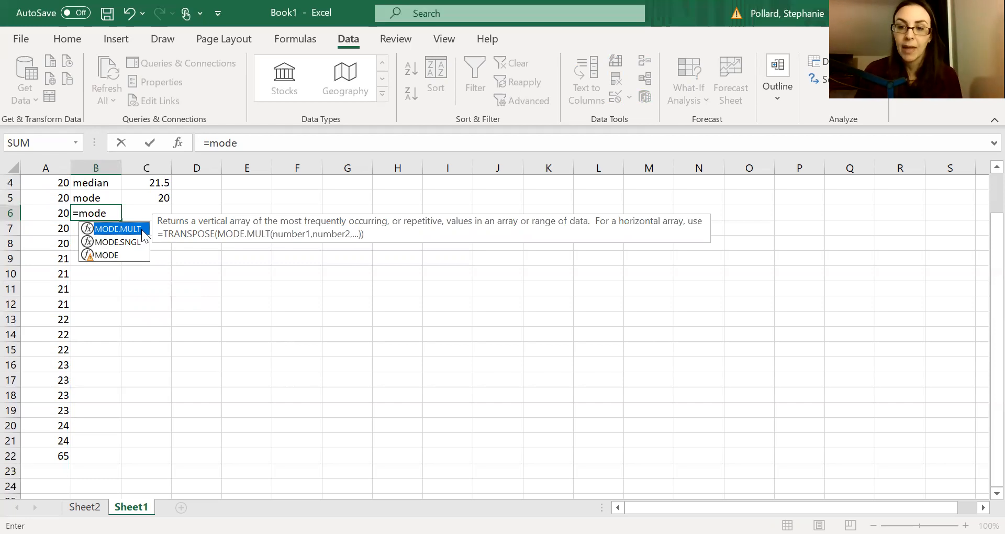
click(220, 278)
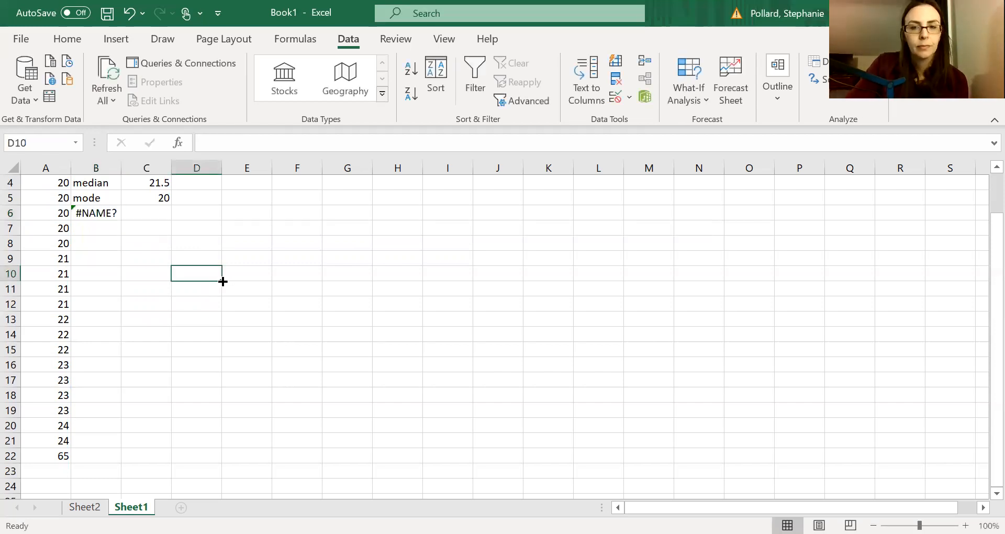
click(106, 215)
key(BackSpace)
click(340, 227)
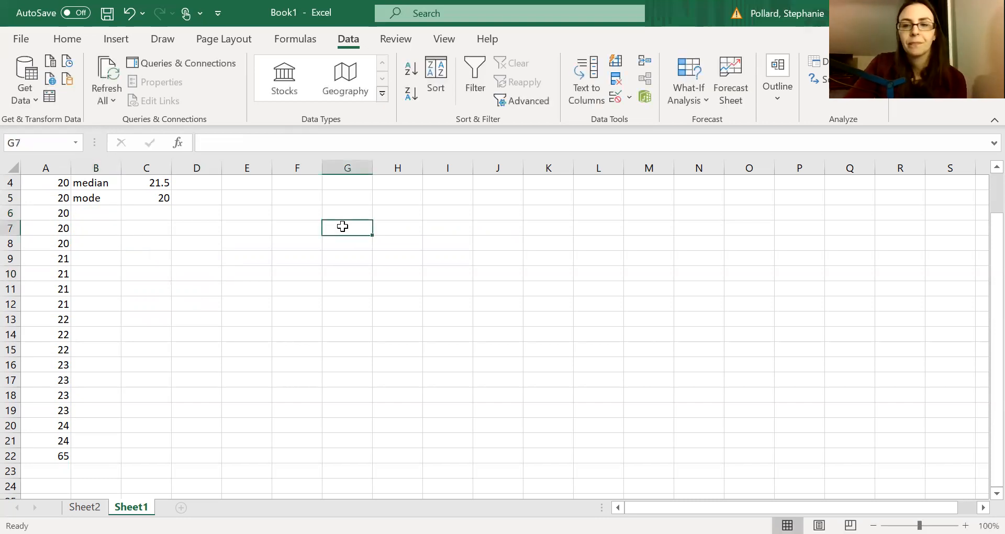